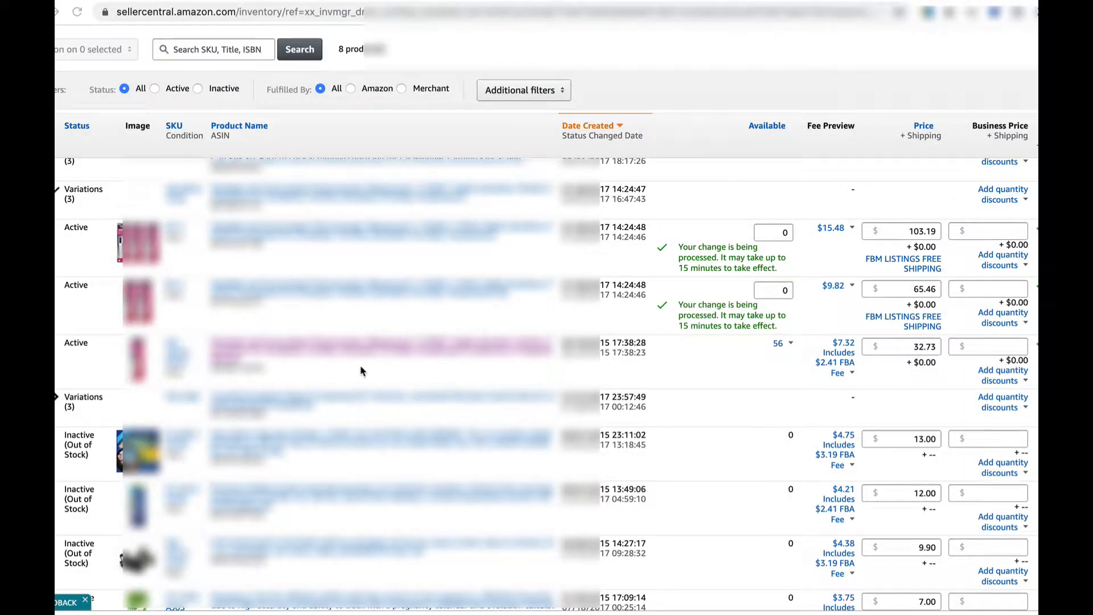
# Add a product and begin a new listing for an item that is not in Amazon's catalog
pyautogui.scroll(3, 610, 345)
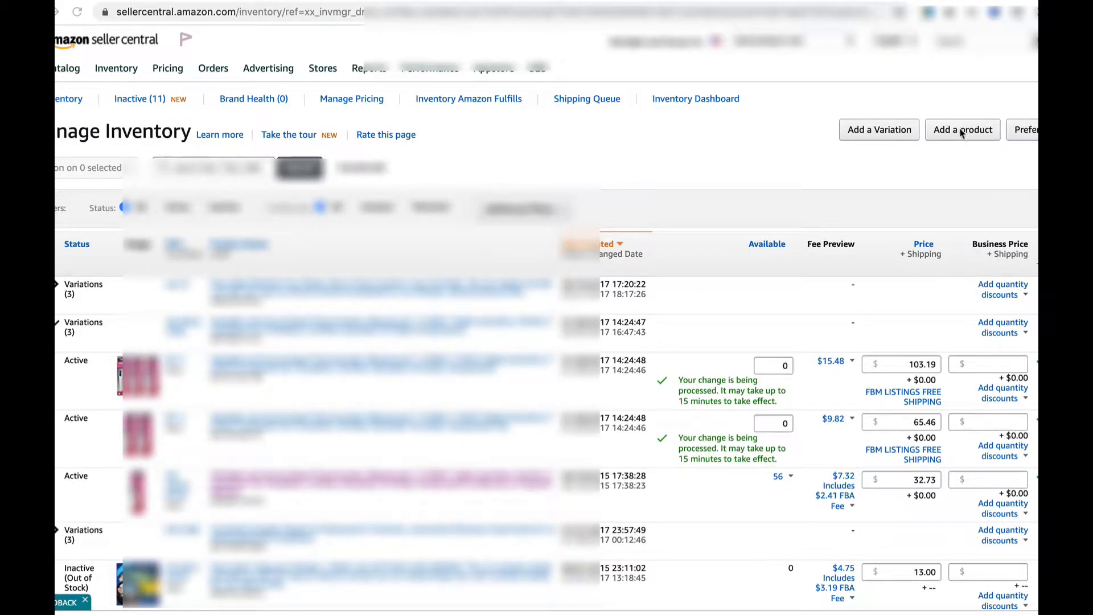
pyautogui.click(959, 133)
pyautogui.click(960, 132)
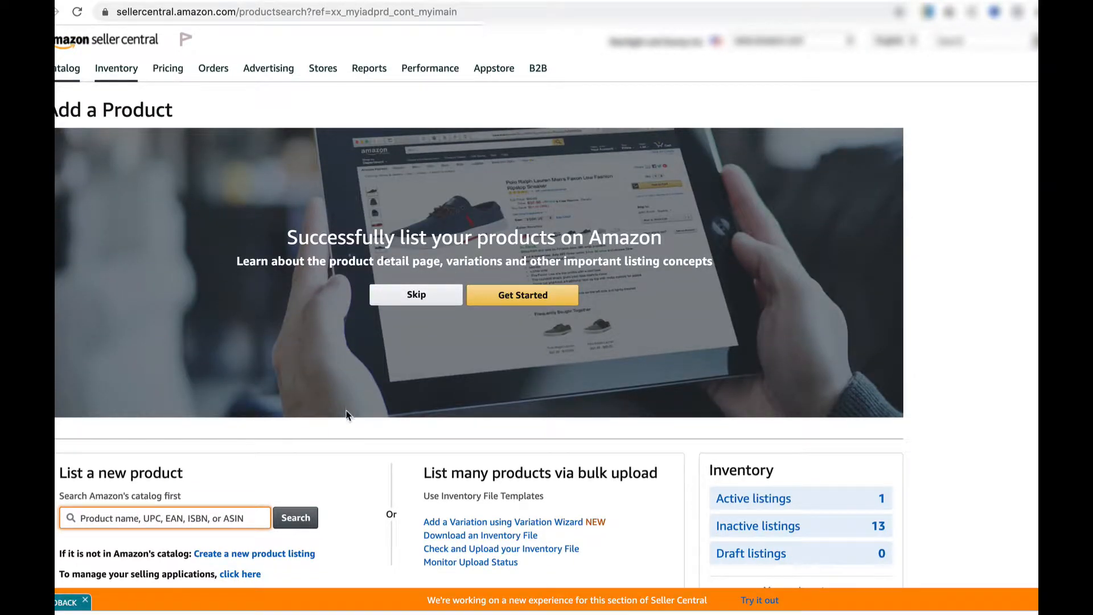
pyautogui.scroll(-2, 329, 434)
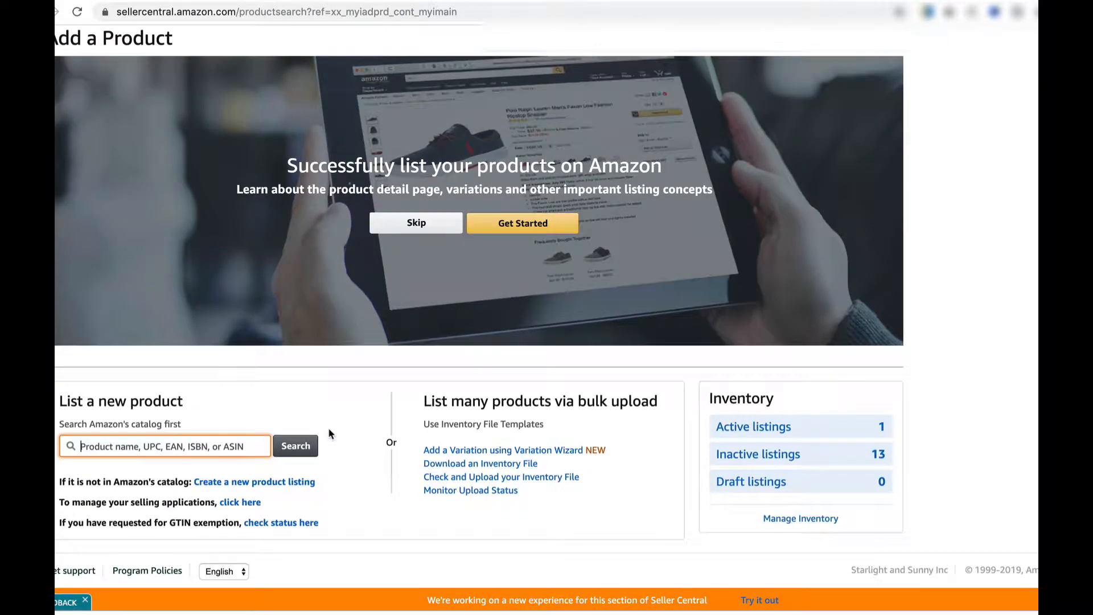
pyautogui.click(228, 483)
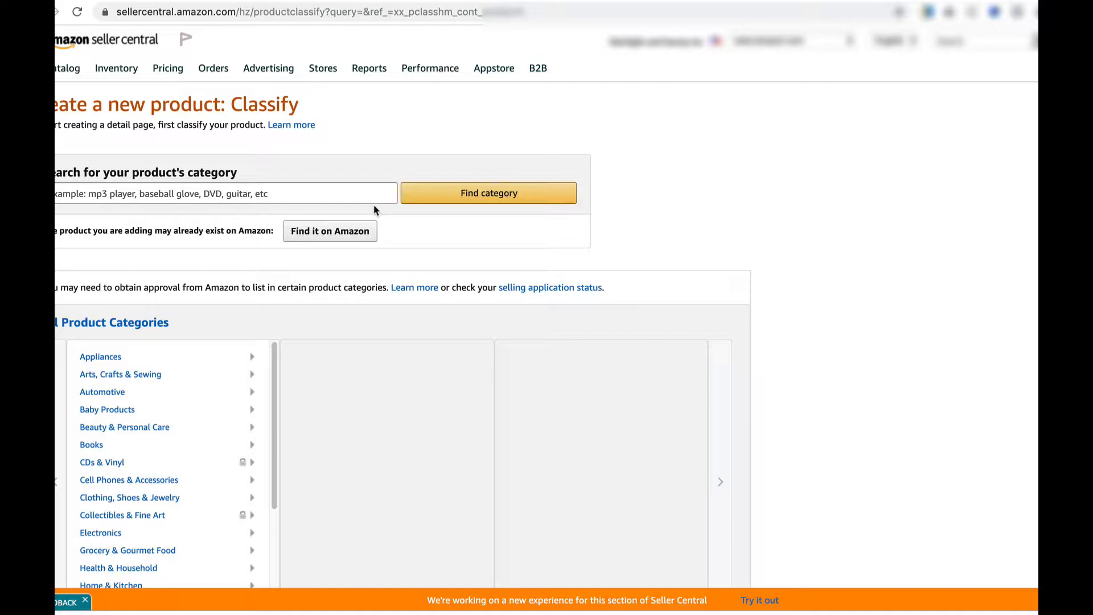
# Open the product page of the active 32.73 listing in the second variation family of the inventory
pyautogui.click(118, 76)
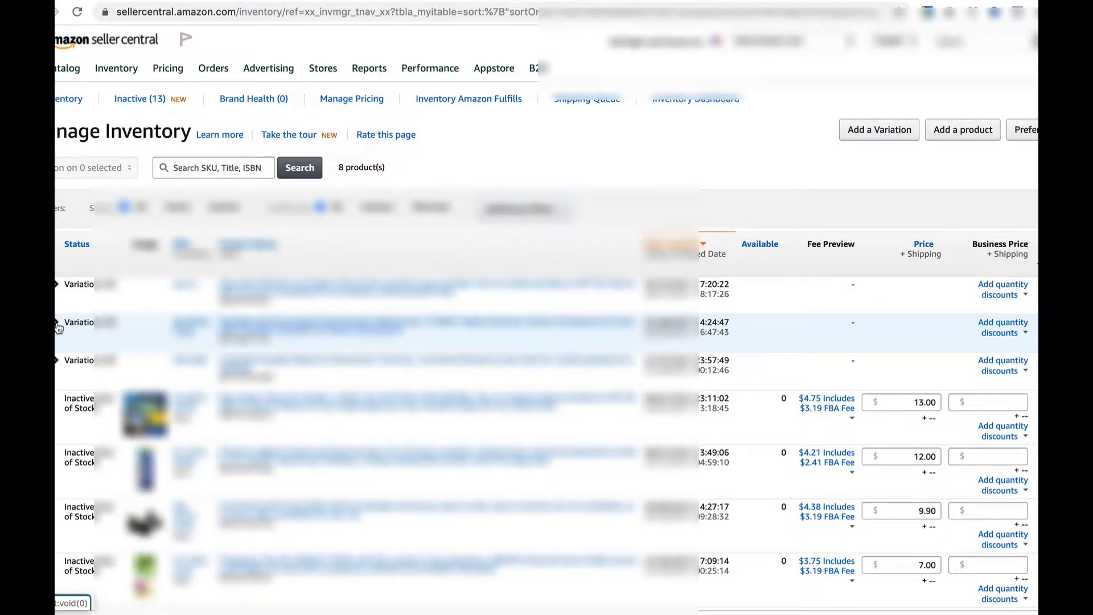
pyautogui.click(58, 325)
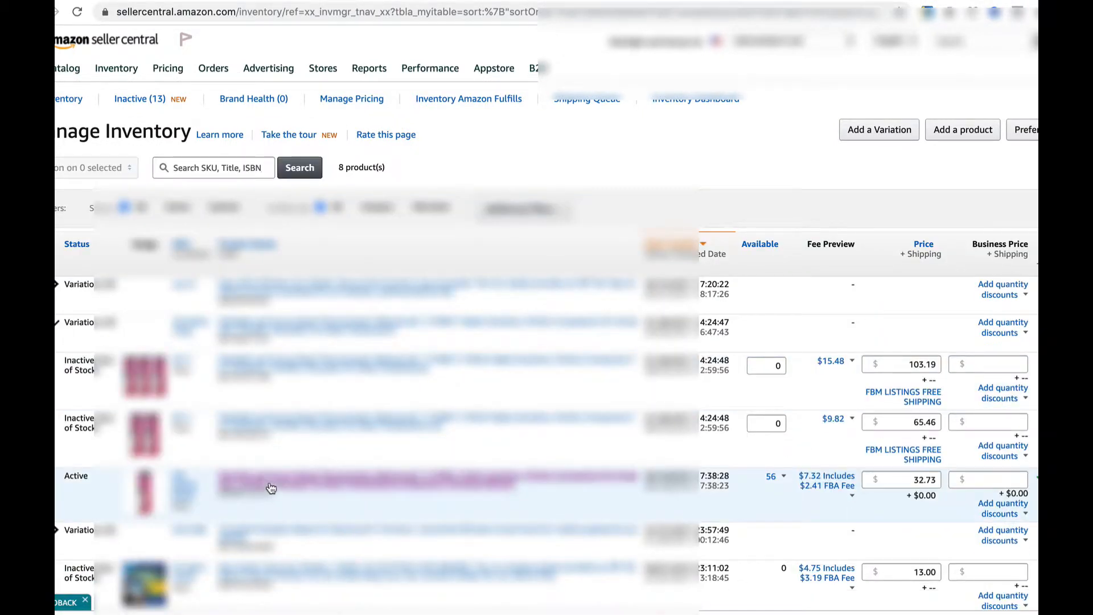
pyautogui.click(260, 488)
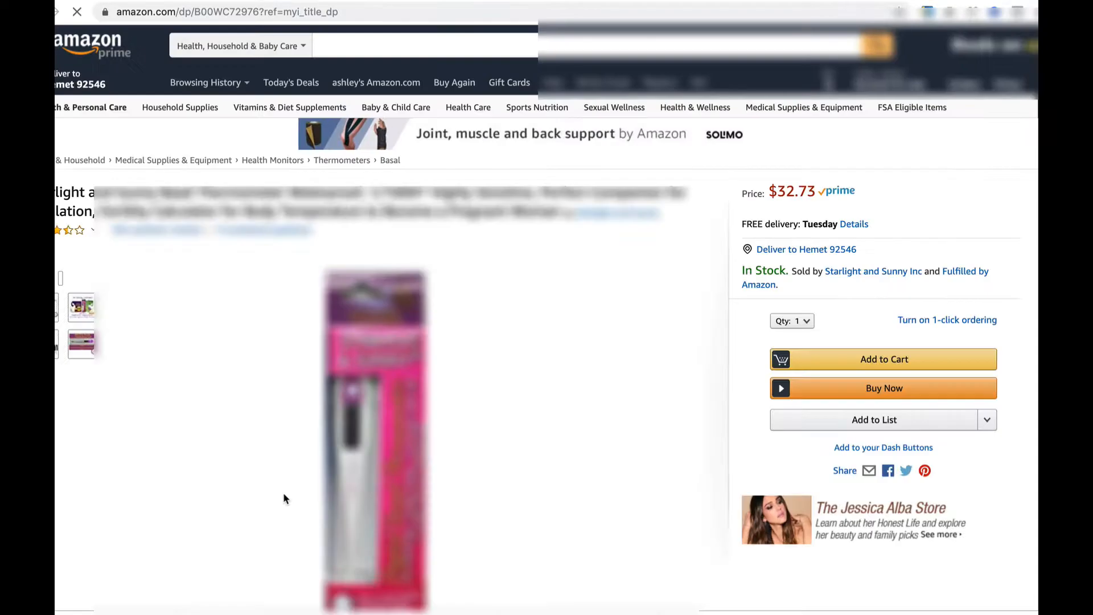
# Copy the subcategory name Basal Thermometers from the best-seller ranking in the product details
pyautogui.scroll(-20, 283, 493)
pyautogui.scroll(-5, 285, 497)
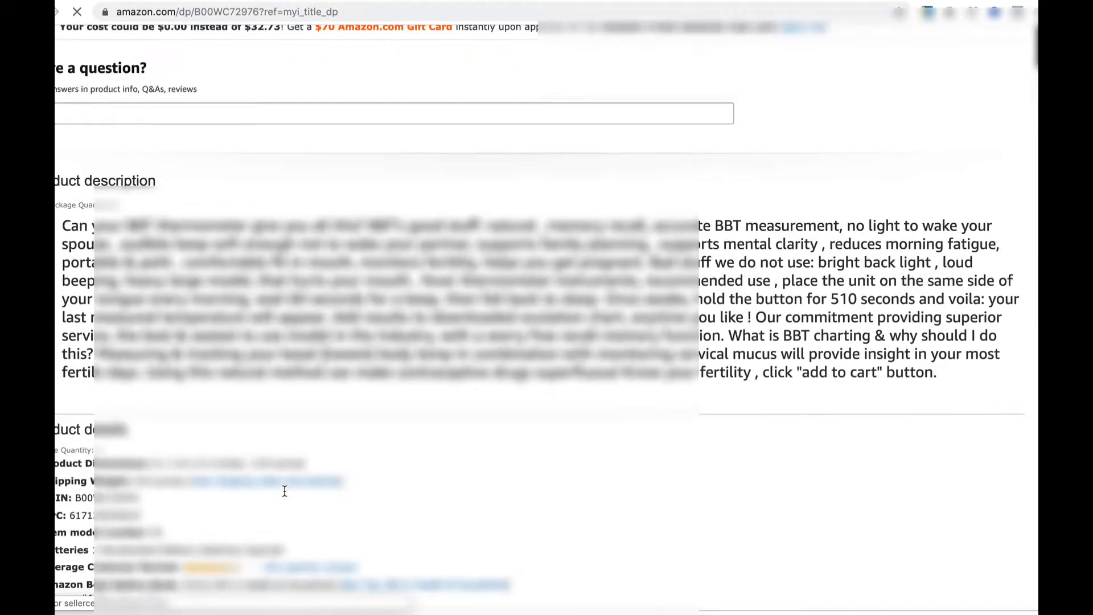
pyautogui.moveTo(205, 450)
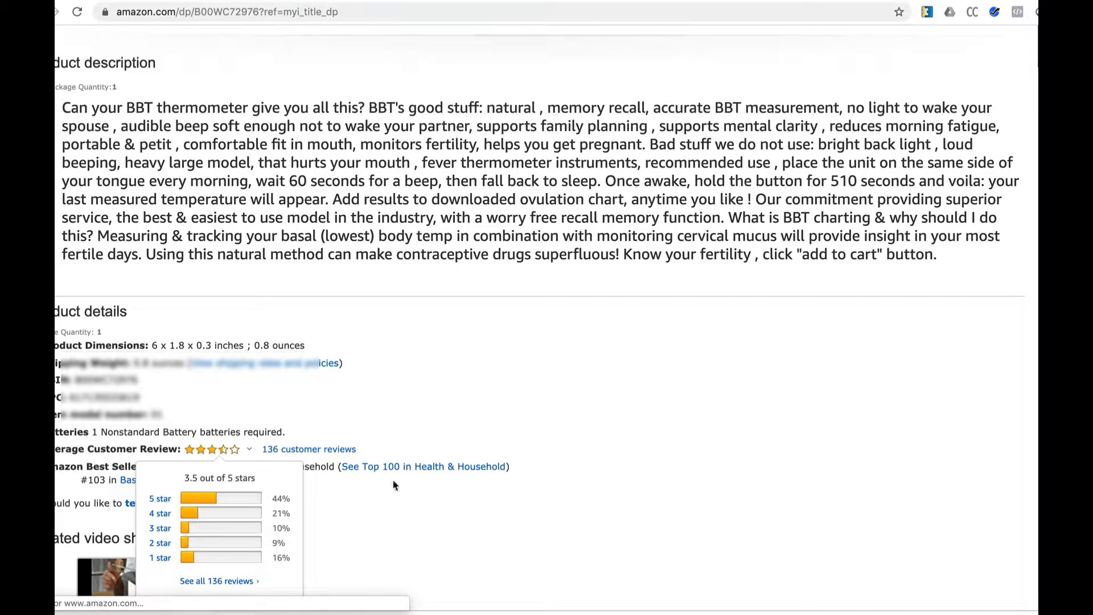
pyautogui.moveTo(215, 481); pyautogui.dragTo(116, 483)
pyautogui.hotkey('ctrl', 'c')
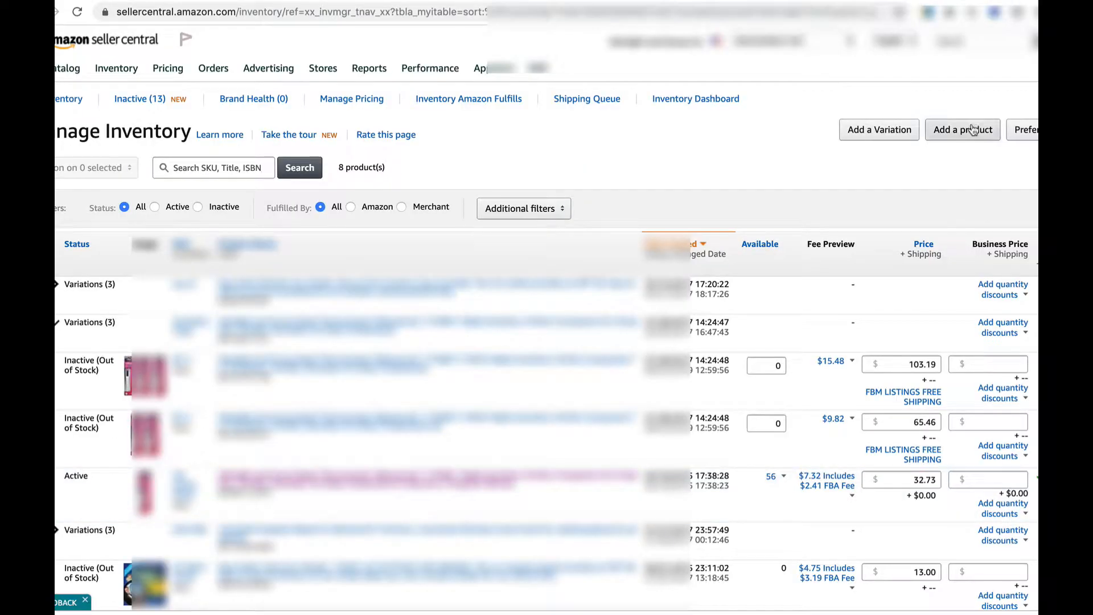
# Start a new product listing, using a search for Basal Thermometers to classify it as Oral under Industrial & Scientific
pyautogui.click(913, 128)
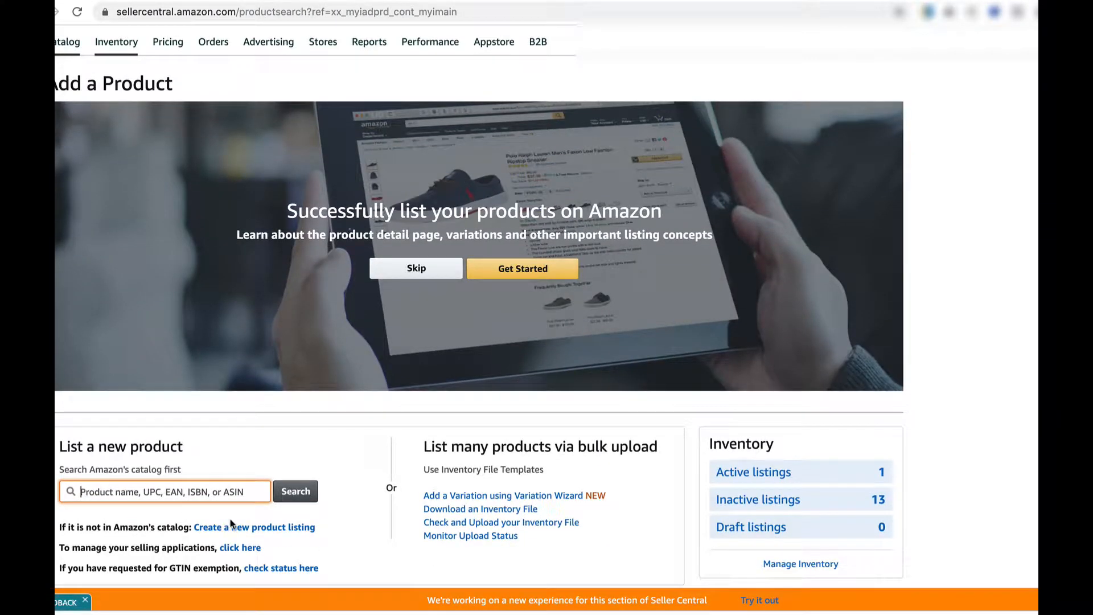
pyautogui.click(242, 529)
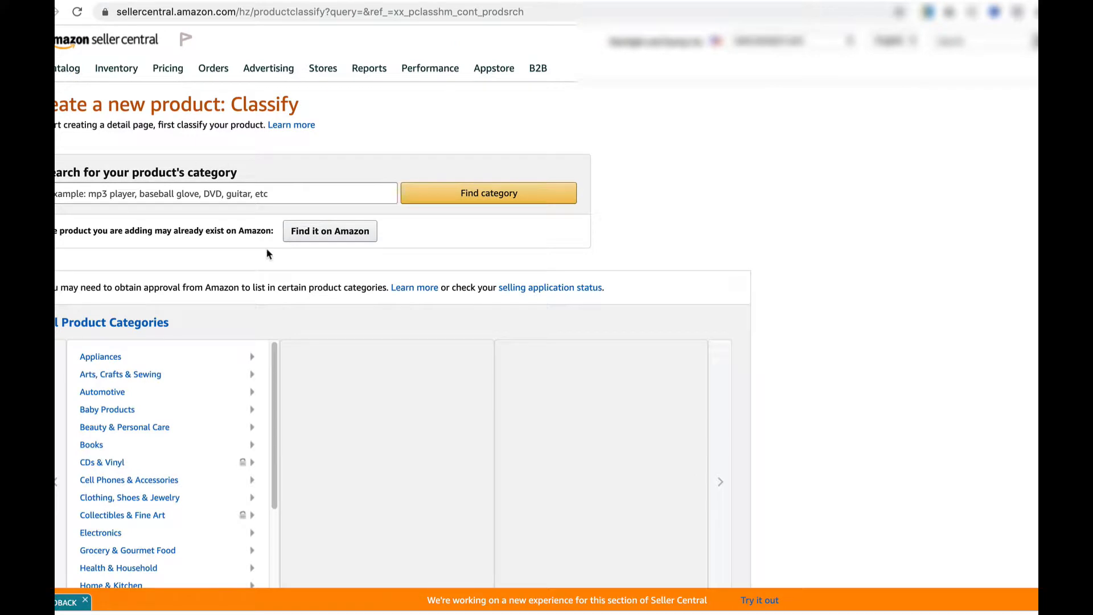
pyautogui.rightClick(262, 191)
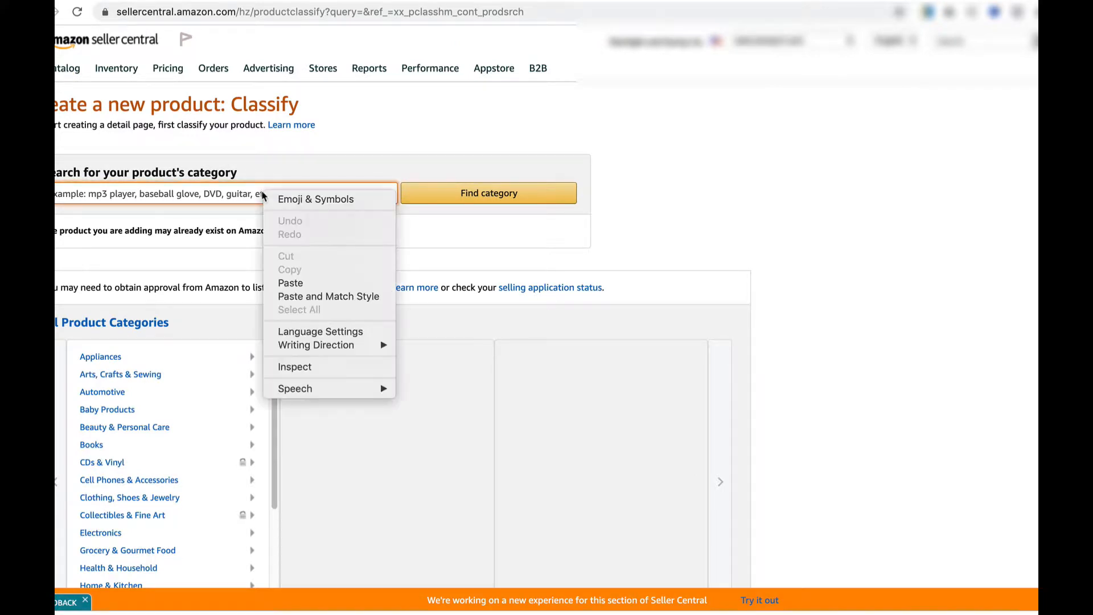
pyautogui.click(288, 280)
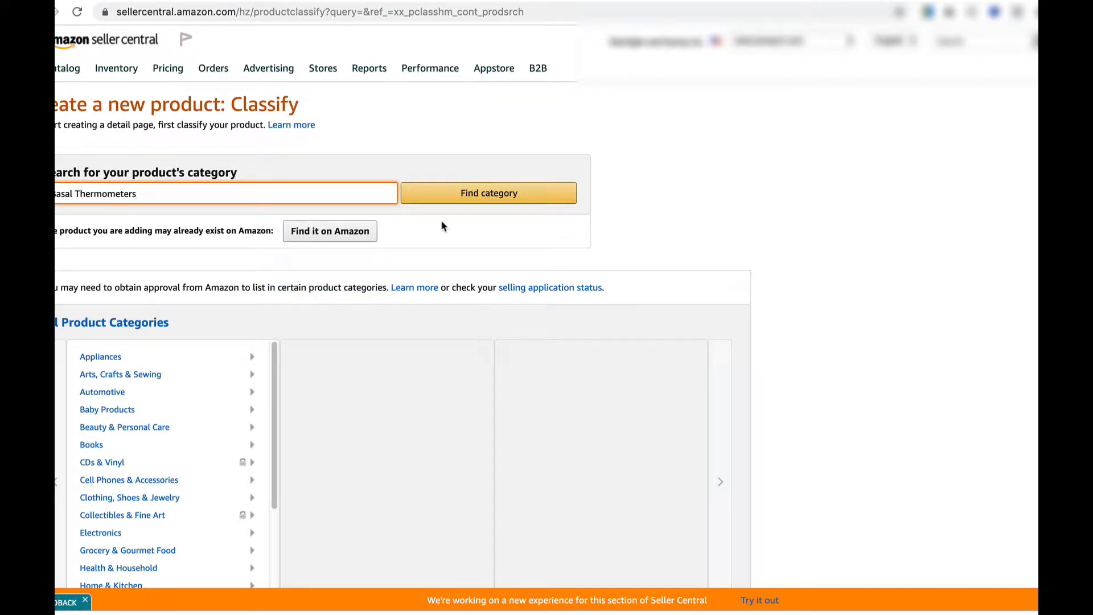
pyautogui.click(443, 200)
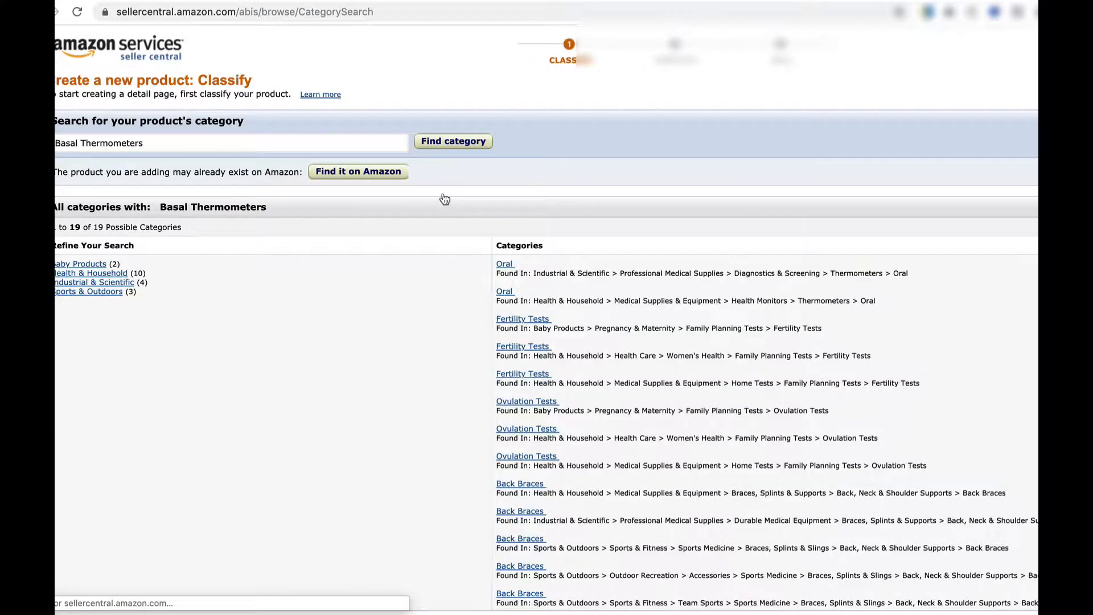
pyautogui.click(510, 267)
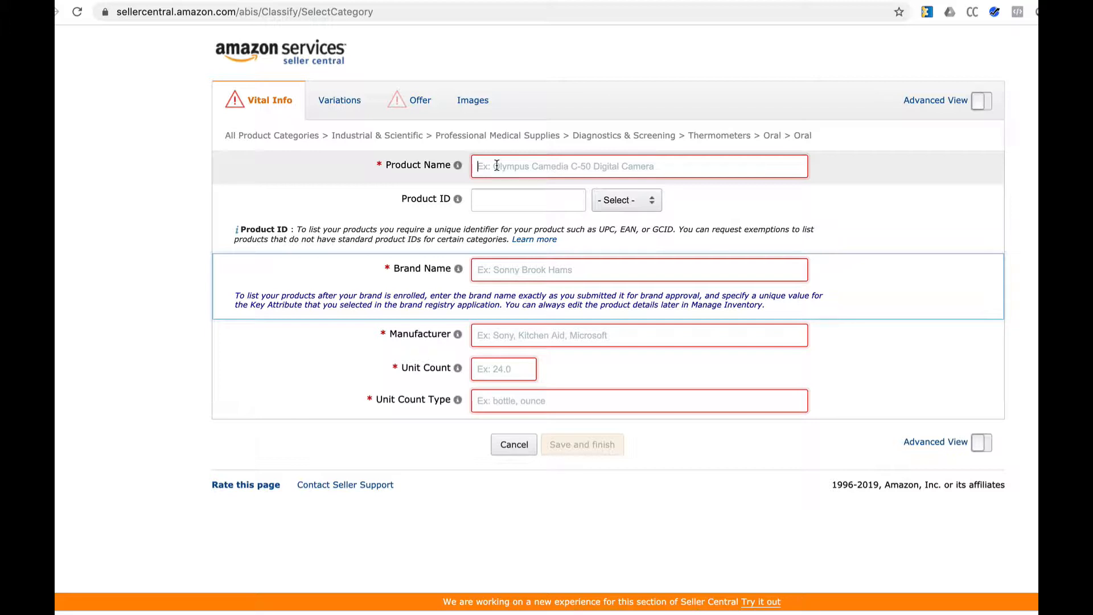
# Enter Thermometers bundles as the product name
pyautogui.write('Thermom')
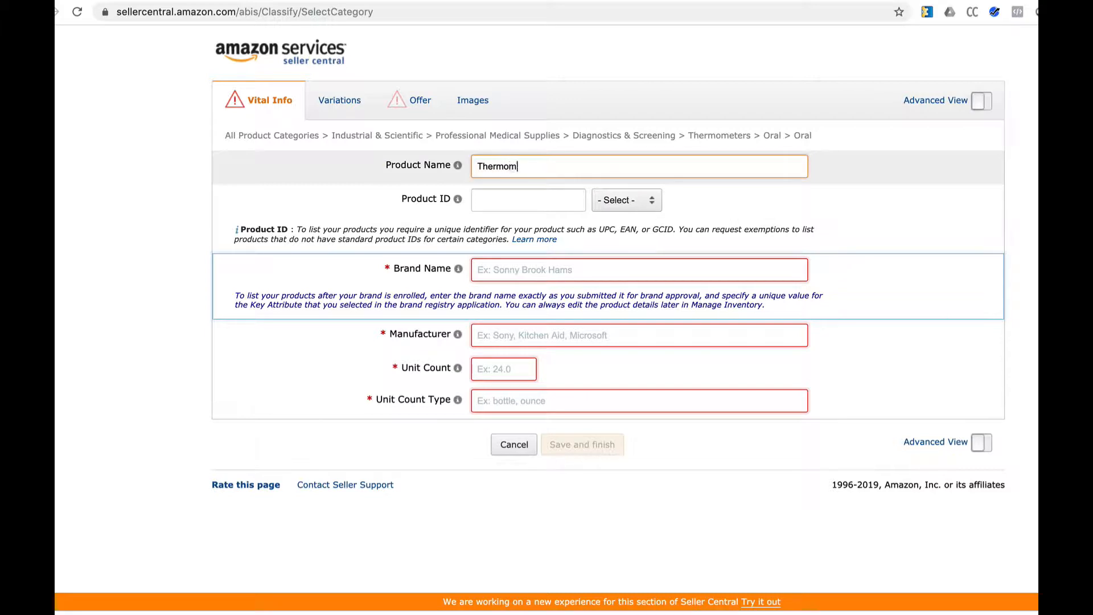
pyautogui.write('iters')
pyautogui.rightClick(507, 166)
pyautogui.click(521, 177)
pyautogui.write('budles')
pyautogui.click(548, 166)
pyautogui.write('n')
# Fill in the suggested brand name and reuse the same name for the manufacturer
pyautogui.click(490, 270)
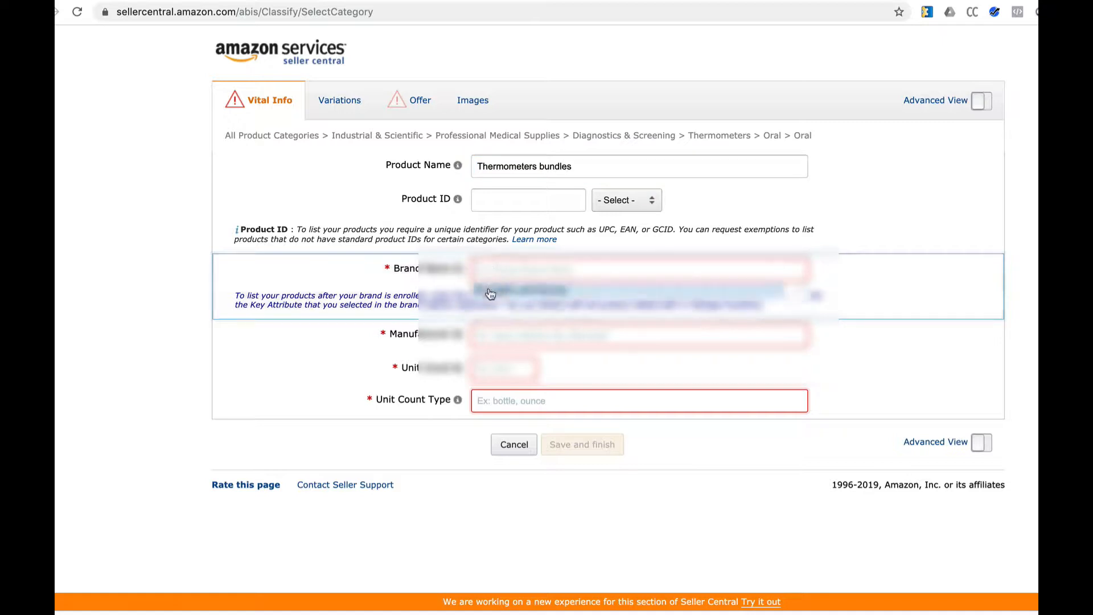
pyautogui.click(490, 294)
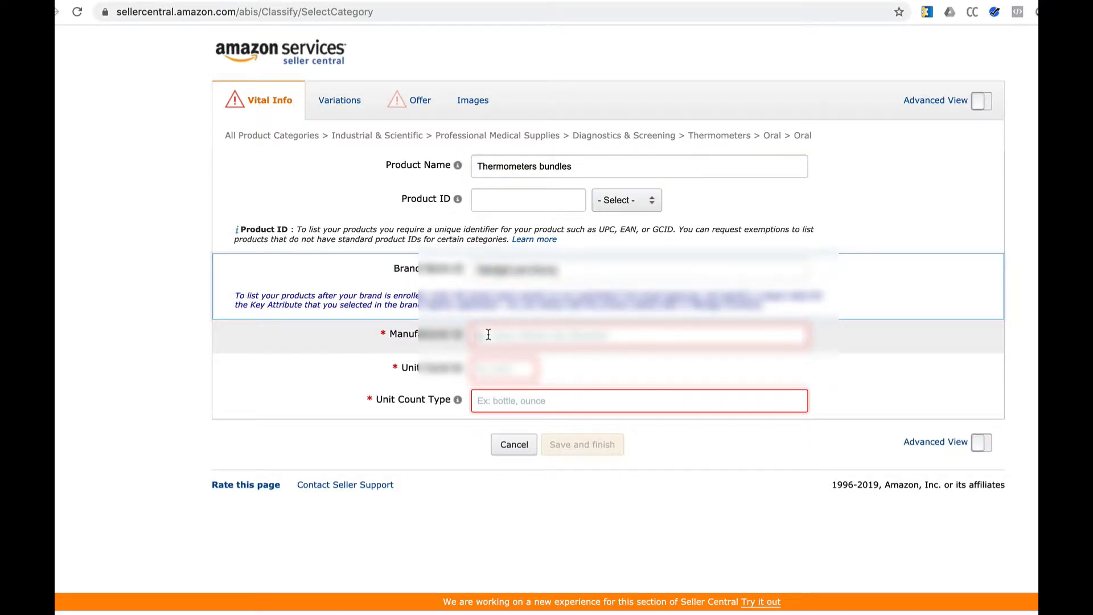
pyautogui.tripleClick(496, 270)
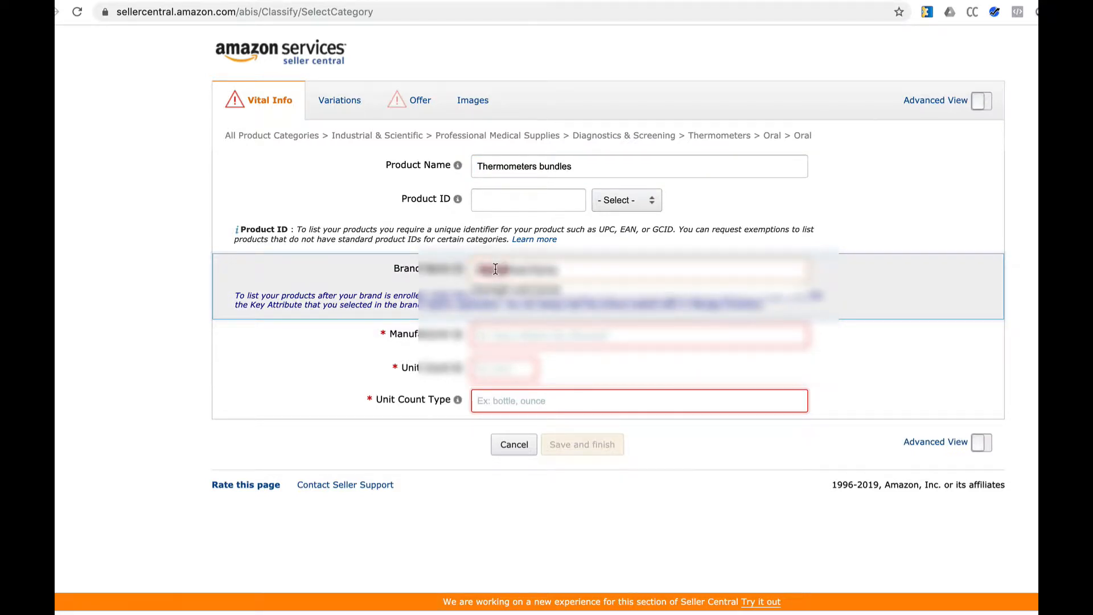
pyautogui.click(497, 334)
pyautogui.hotkey('ctrl', 'v')
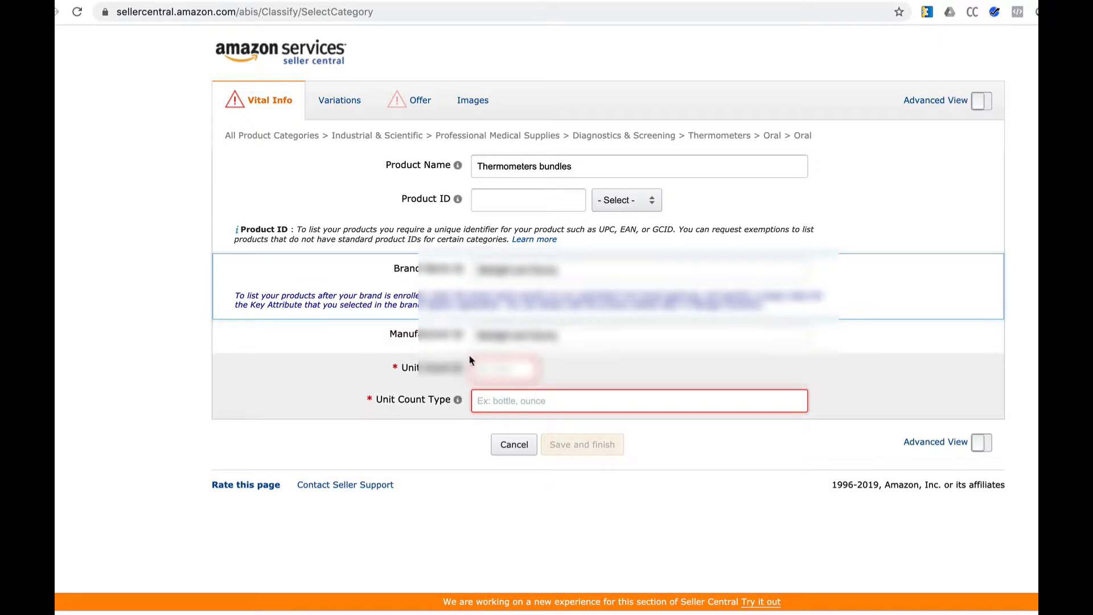
# Set the listing's variation theme to SizeName
pyautogui.click(337, 105)
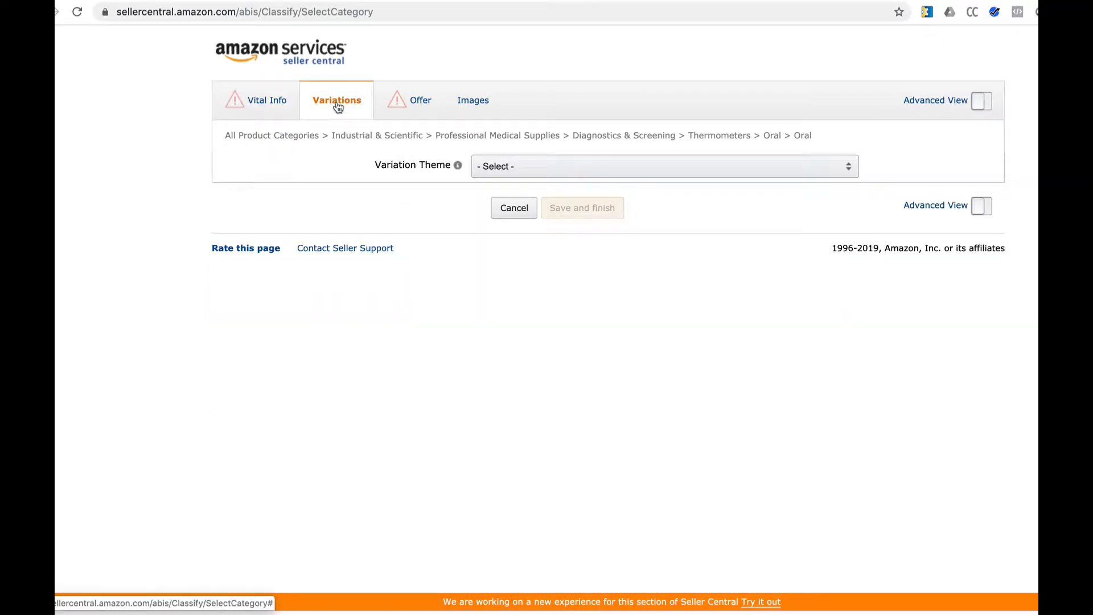
pyautogui.click(567, 170)
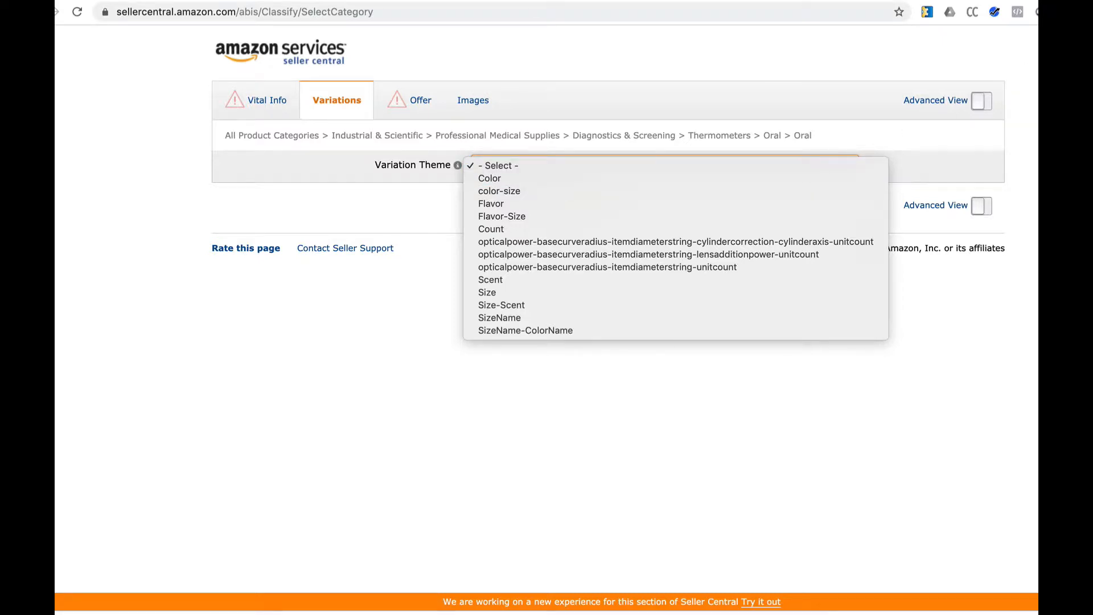
pyautogui.click(316, 157)
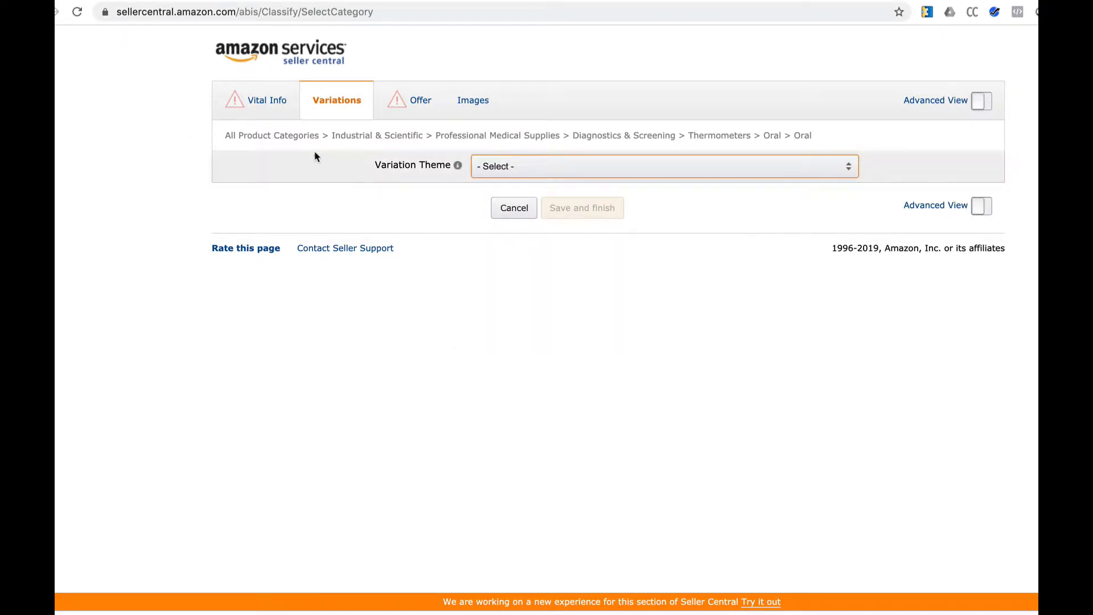
pyautogui.click(504, 168)
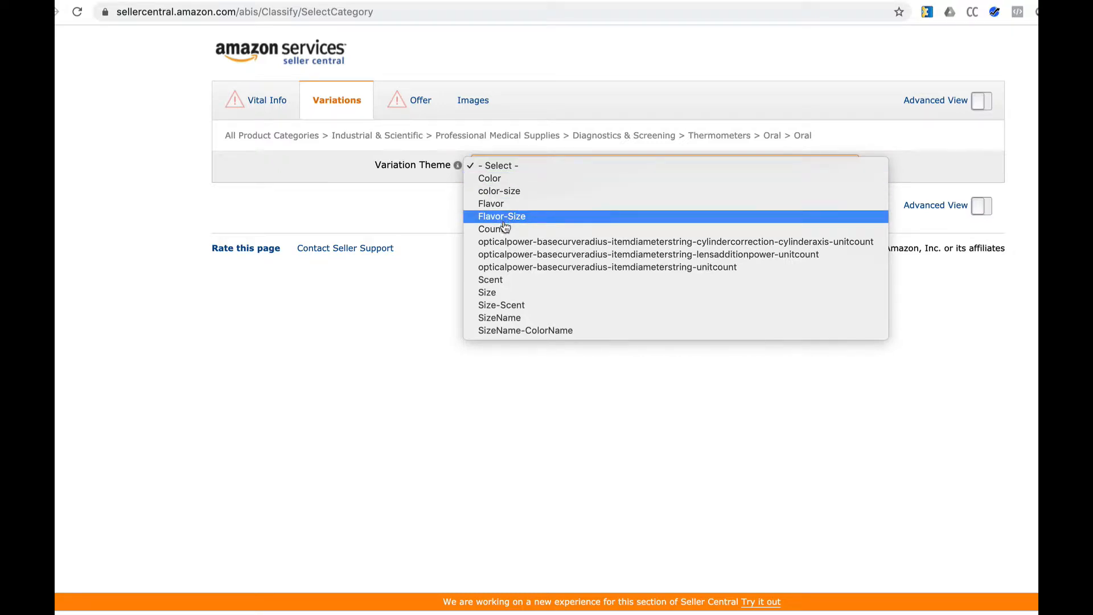
pyautogui.click(507, 318)
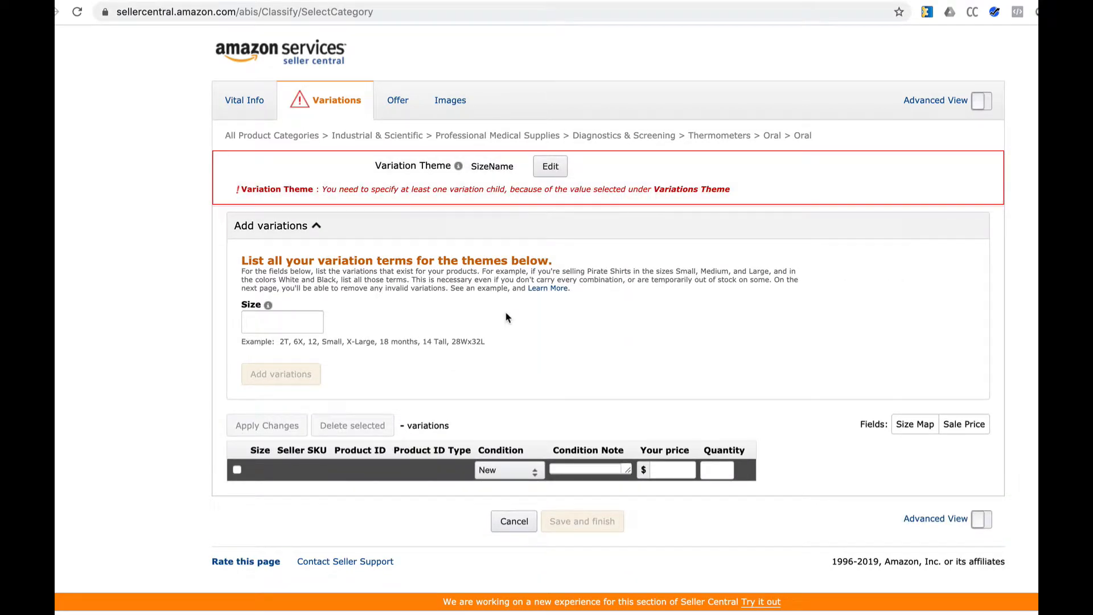
# Try 1 pack and 2 pack in turn as the first size variation, and clear the entry
pyautogui.click(287, 322)
pyautogui.write('1 pack')
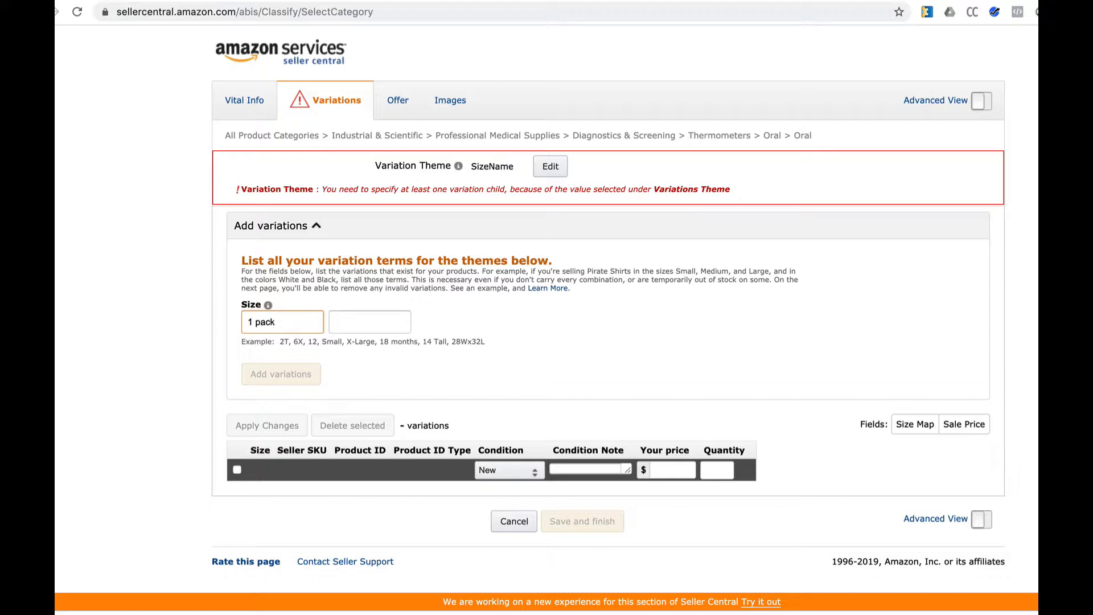
pyautogui.press('BackSpace')
pyautogui.press('BackSpace')
pyautogui.press('BackSpace')
pyautogui.press('BackSpace')
pyautogui.press('BackSpace')
pyautogui.write('2 pack')
pyautogui.press('BackSpace')
pyautogui.press('BackSpace')
pyautogui.press('BackSpace')
pyautogui.press('BackSpace')
pyautogui.press('BackSpace')
pyautogui.press('BackSpace')
# Try Probiotics + Prebiotics and 2 probiotics + 1 as two size variations, and clear both entries
pyautogui.write('Probiotics + Prebiotics')
pyautogui.press('Tab')
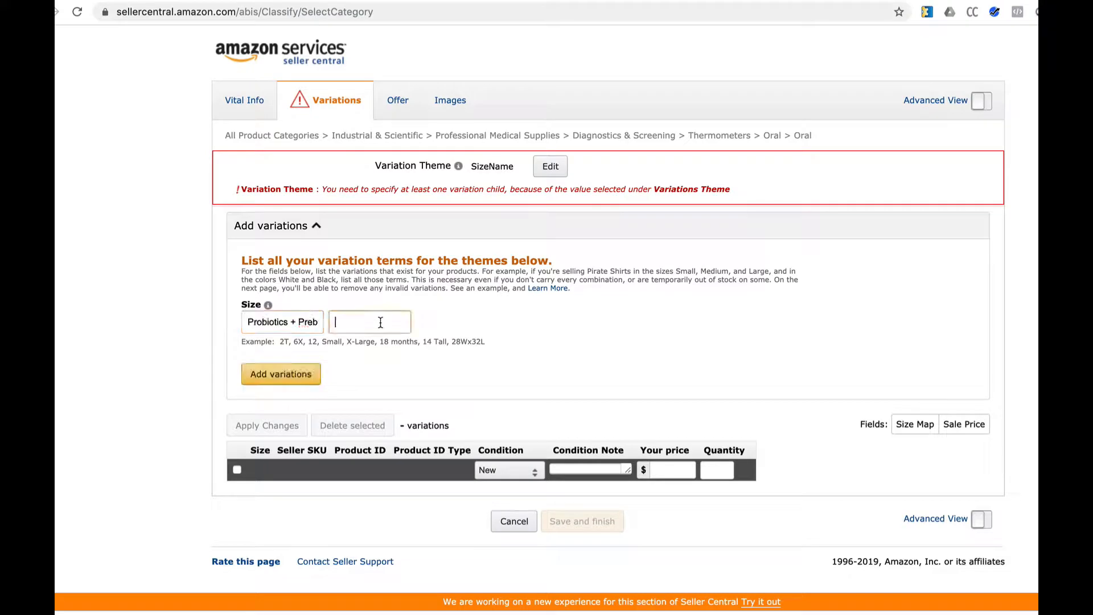
pyautogui.write('2 probiotic')
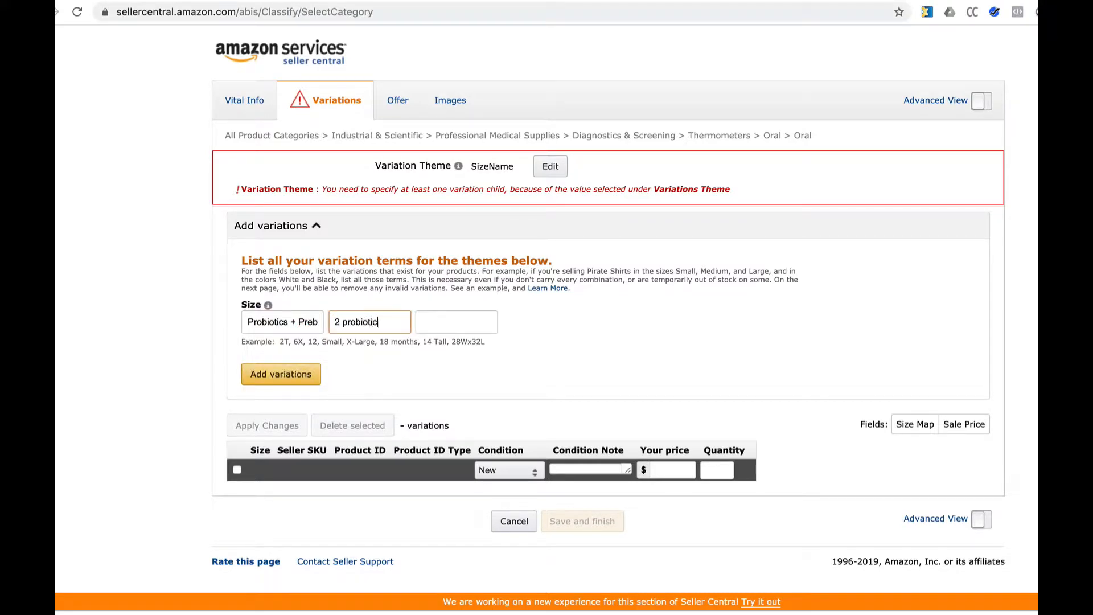
pyautogui.write('s + 1')
pyautogui.tripleClick(381, 323)
pyautogui.press('BackSpace')
pyautogui.tripleClick(293, 322)
pyautogui.press('BackSpace')
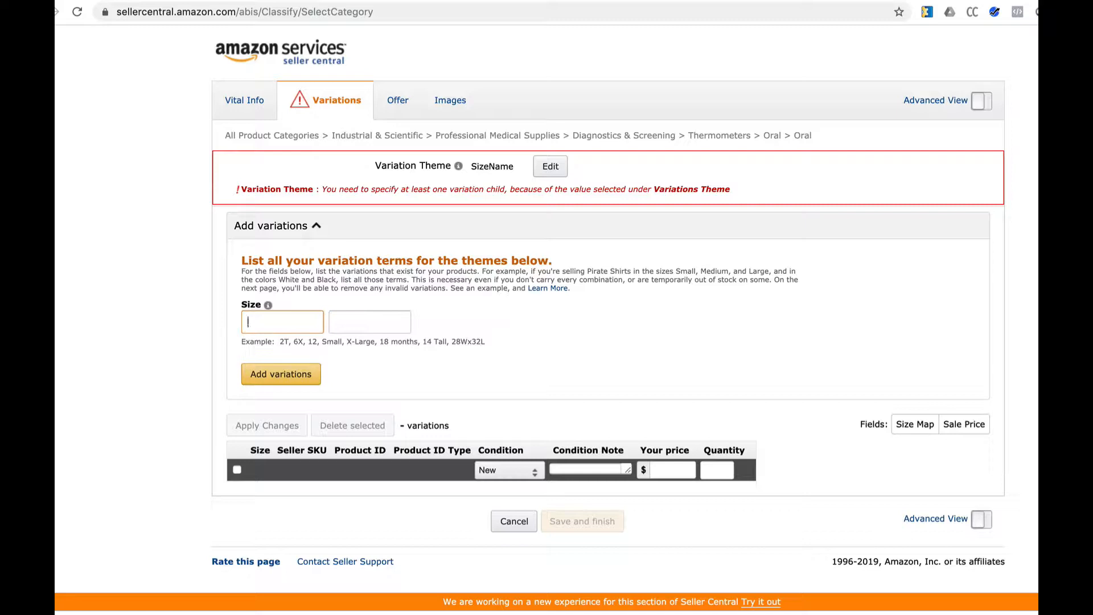
# Enter 1 black sock as the first size variation and 1 red sock + 1 black sock as the second
pyautogui.write('1 red sock')
pyautogui.write(' + 1 bla')
pyautogui.write('ck ')
pyautogui.write('sock')
pyautogui.tripleClick(276, 321)
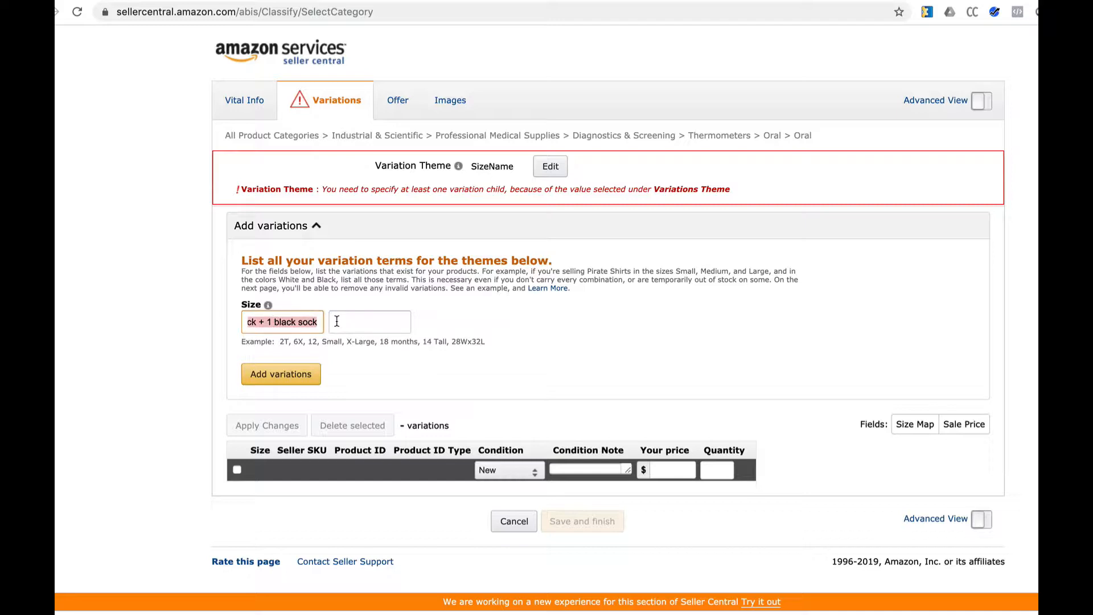
pyautogui.press('BackSpace')
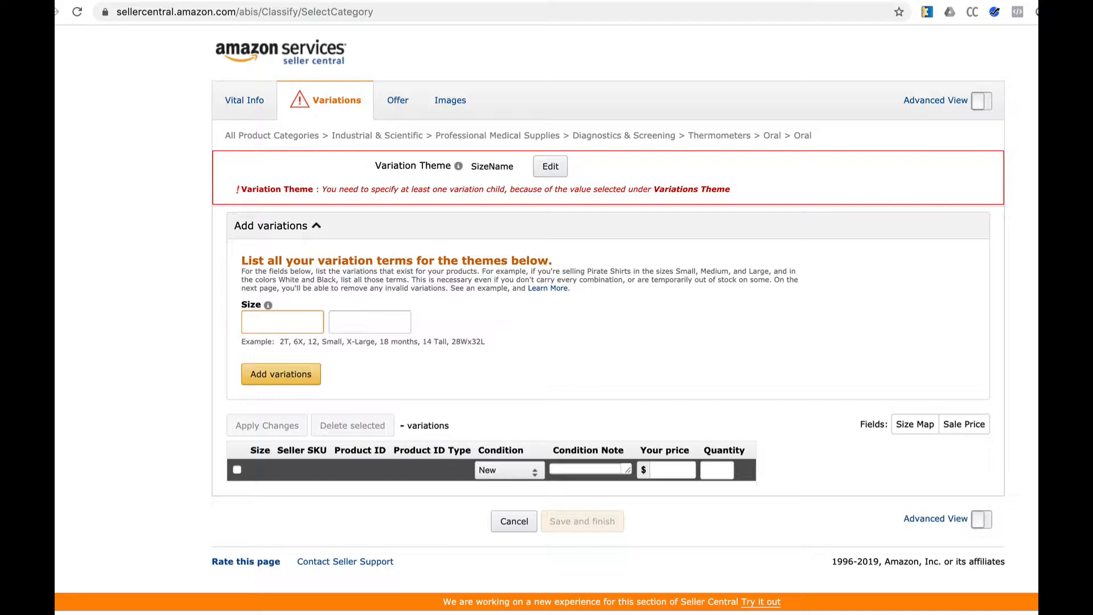
pyautogui.write('1 black sock')
pyautogui.click(389, 322)
pyautogui.hotkey('ctrl', 'v')
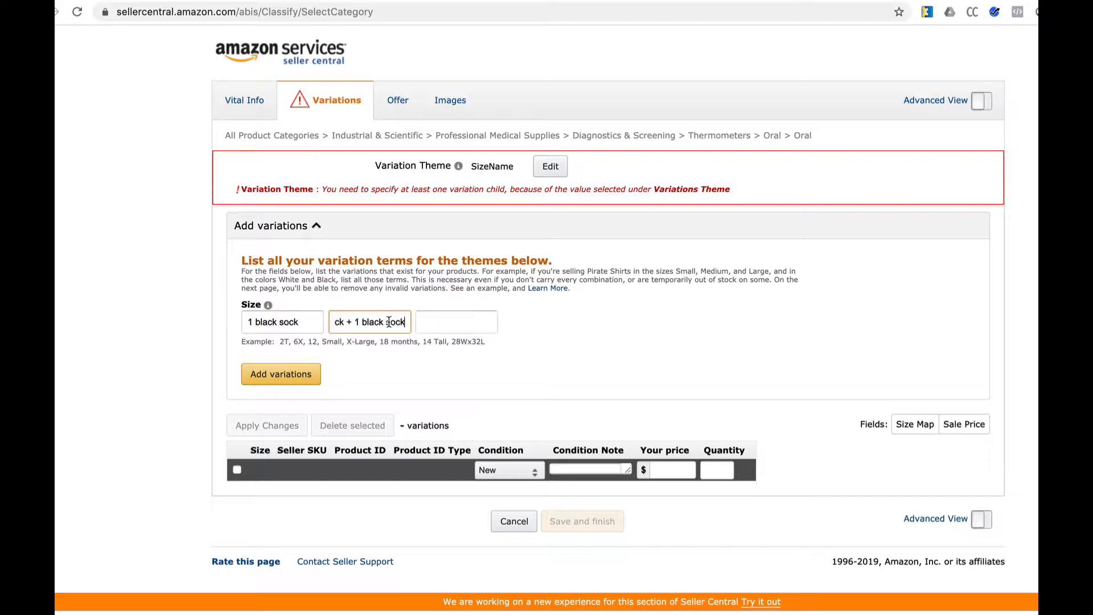
# Review the text of the second size variation from its beginning
pyautogui.click(351, 322)
pyautogui.press('Left')
pyautogui.press('Left')
pyautogui.press('Left')
pyautogui.press('Left')
pyautogui.press('Left')
pyautogui.press('Left')
pyautogui.press('Left')
pyautogui.press('Left')
# Try appending FBA to the first size variation, and remove the addition
pyautogui.click(309, 321)
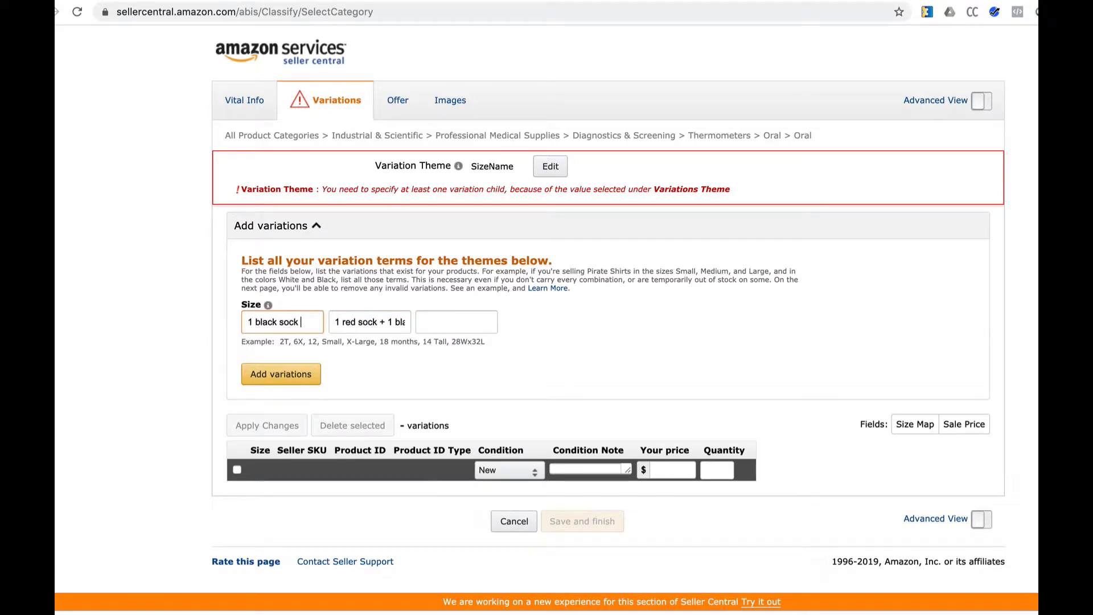
pyautogui.write('FBA')
pyautogui.press('BackSpace')
pyautogui.press('BackSpace')
pyautogui.press('BackSpace')
pyautogui.press('BackSpace')
# Replace the leading 1 of the second size variation with A
pyautogui.click(337, 320)
pyautogui.press('BackSpace')
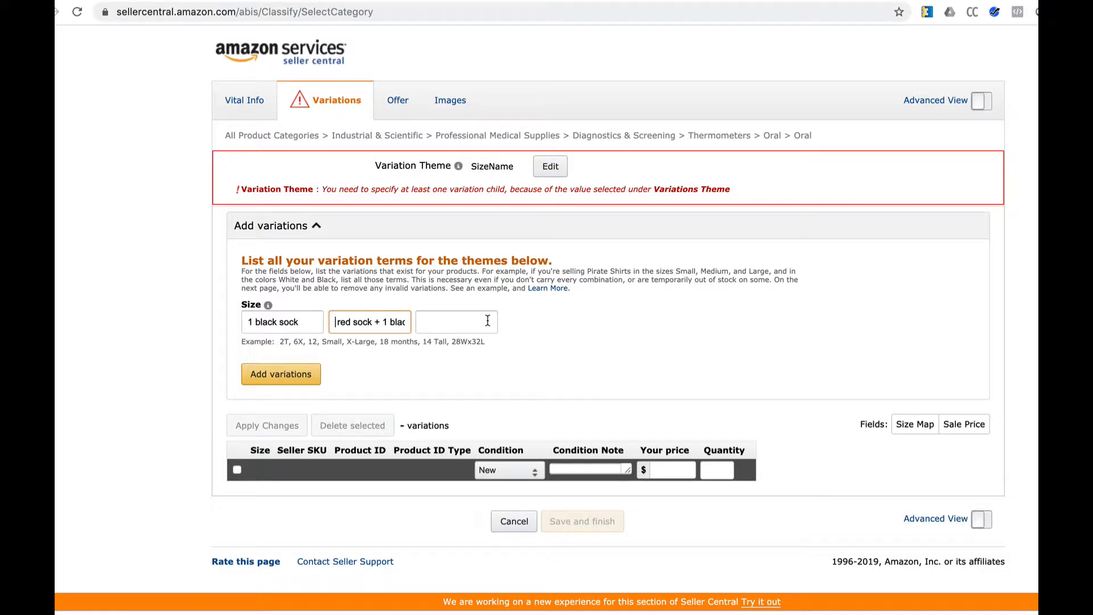
pyautogui.write('A.')
# Try B. as the start of a third size variation, and clear it
pyautogui.click(477, 323)
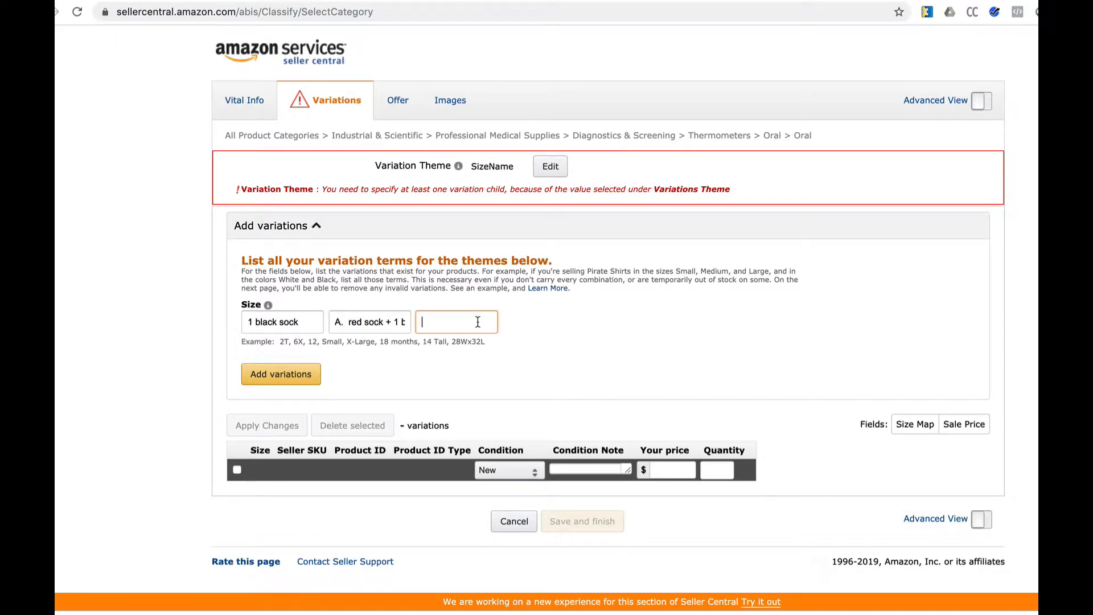
pyautogui.write('B.')
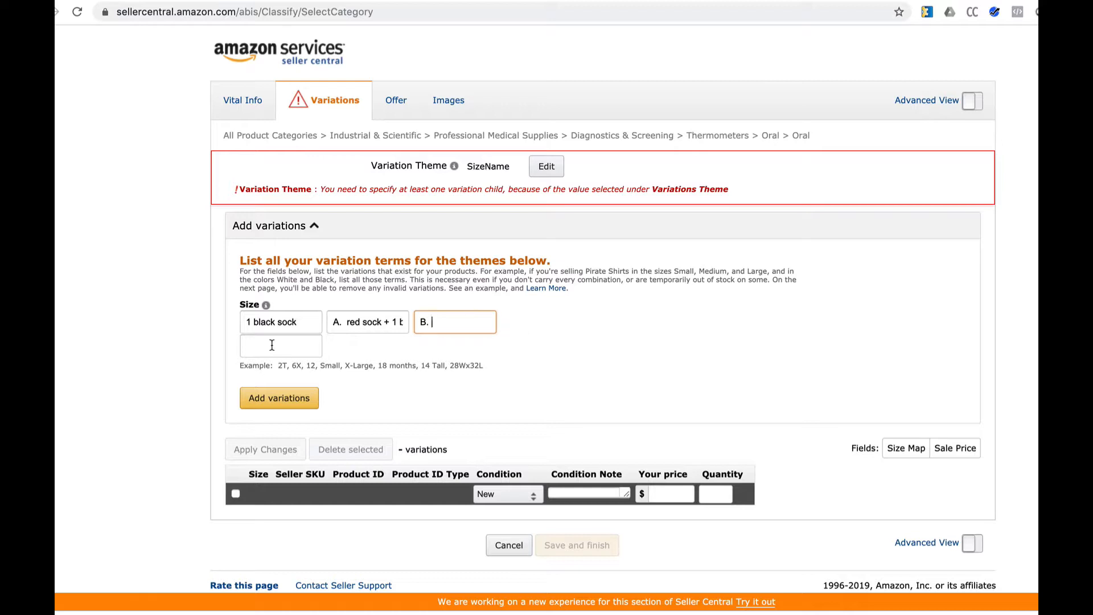
pyautogui.press('BackSpace')
pyautogui.press('BackSpace')
# Remove the A. prefix from the second size variation and add both size variations to the listing
pyautogui.click(394, 321)
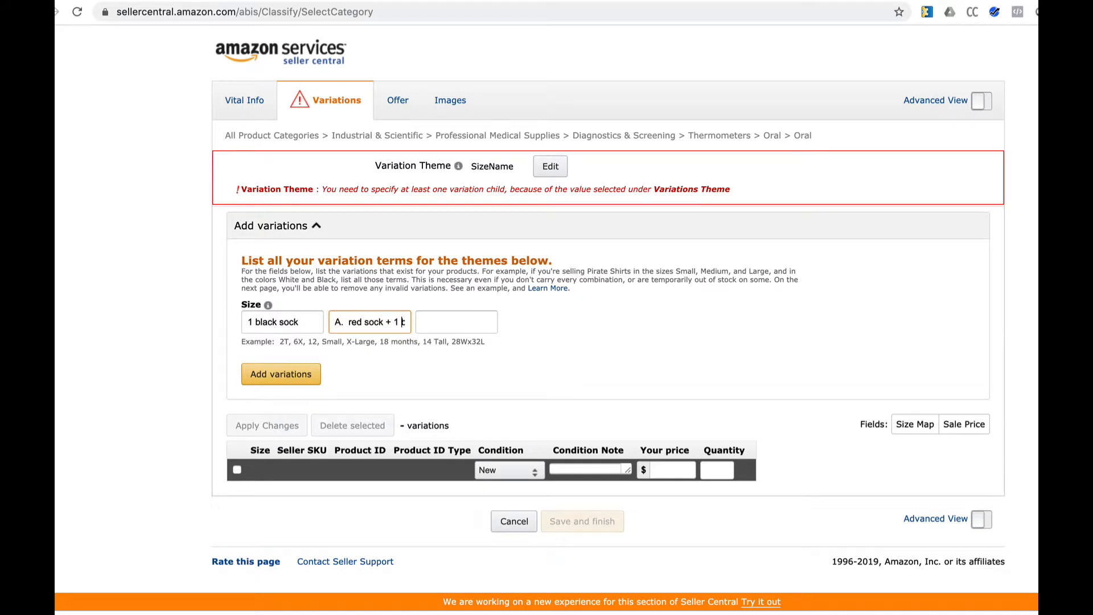
pyautogui.click(348, 320)
pyautogui.press('BackSpace')
pyautogui.press('BackSpace')
pyautogui.press('BackSpace')
pyautogui.click(277, 376)
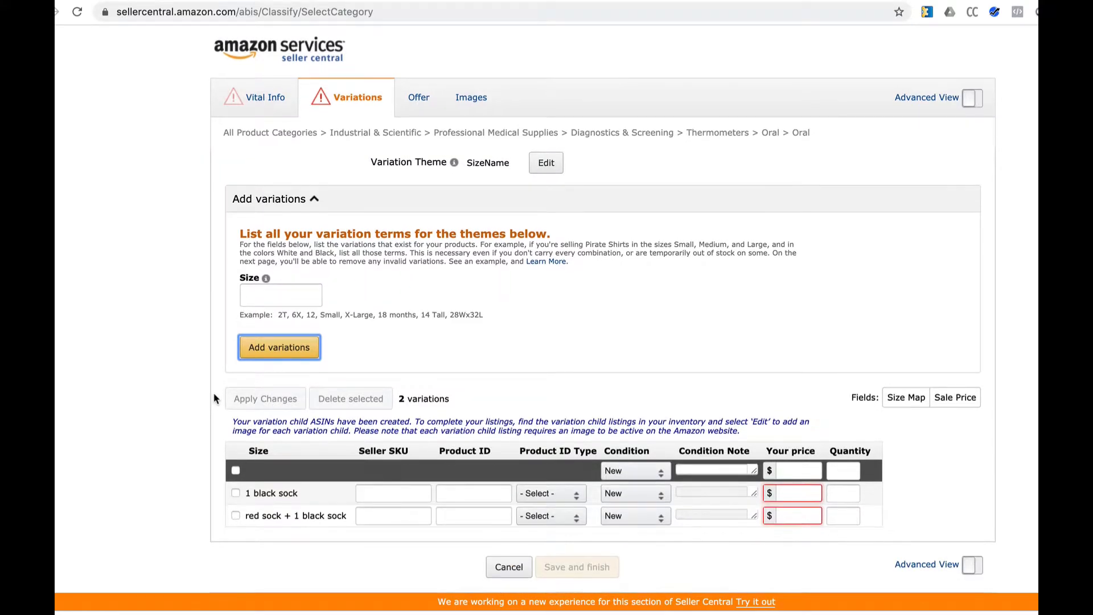
# Load the listing page's address in a new browser tab
pyautogui.scroll(-1, 217, 396)
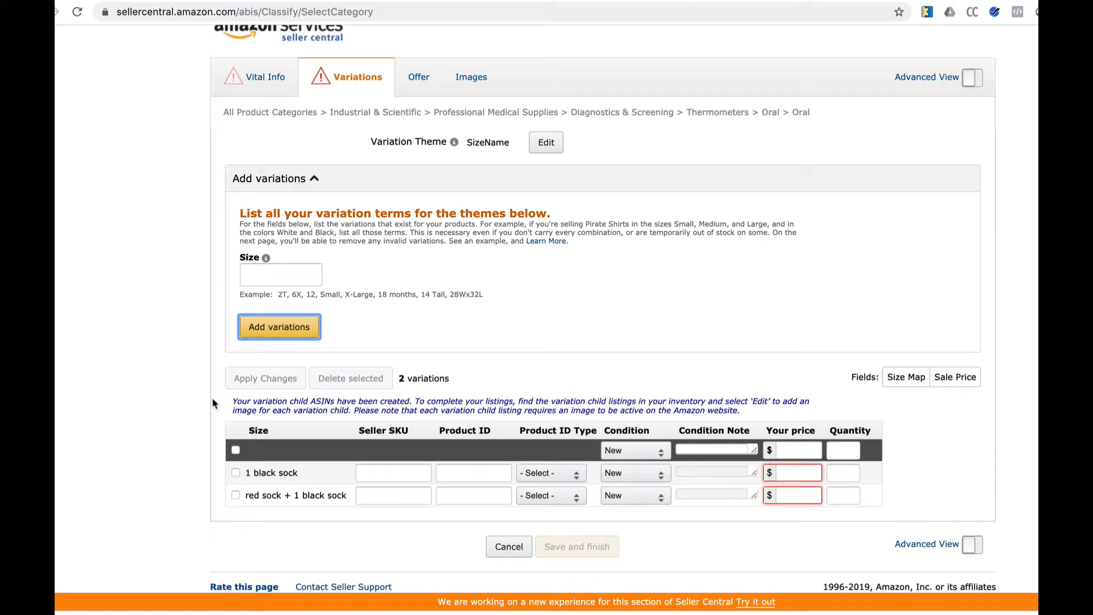
pyautogui.scroll(-1, 213, 400)
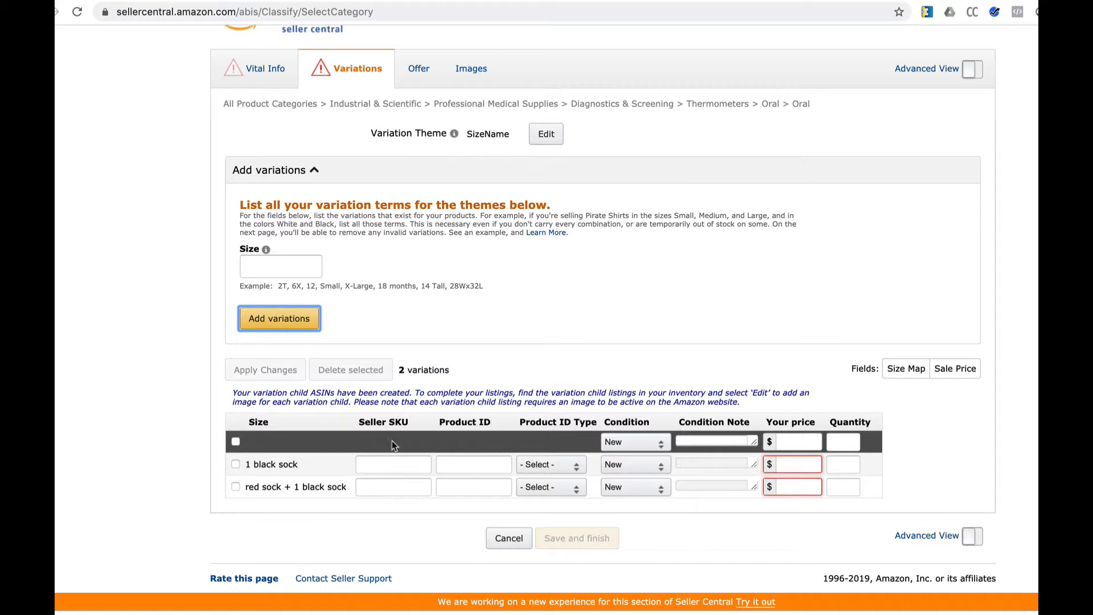
pyautogui.click(412, 11)
pyautogui.hotkey('ctrl', 'c')
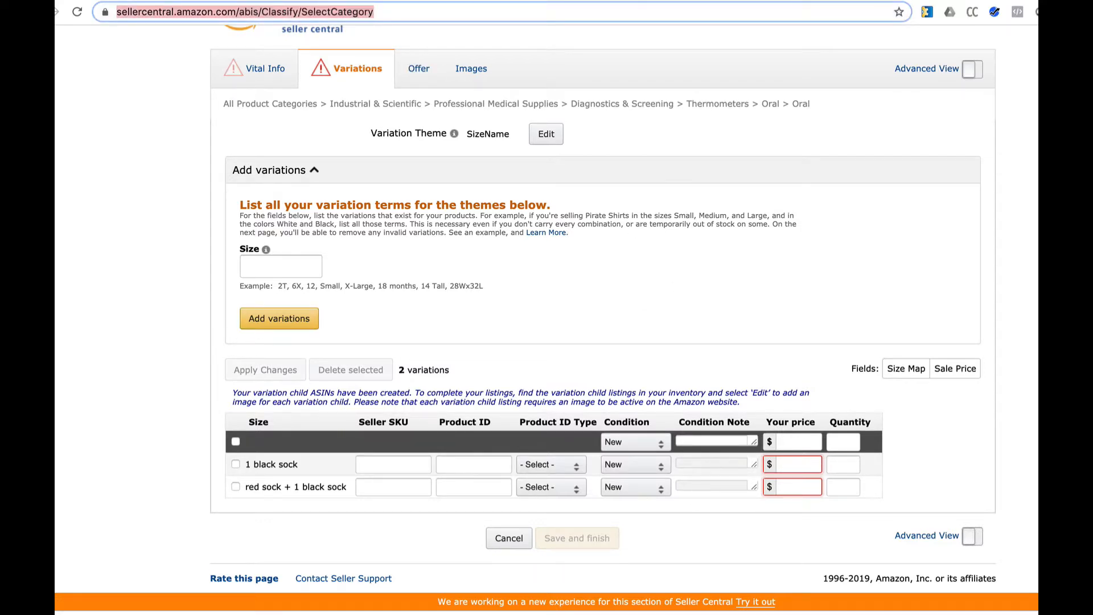
pyautogui.hotkey('ctrl', 't')
pyautogui.hotkey('ctrl', 'v')
pyautogui.press('Return')
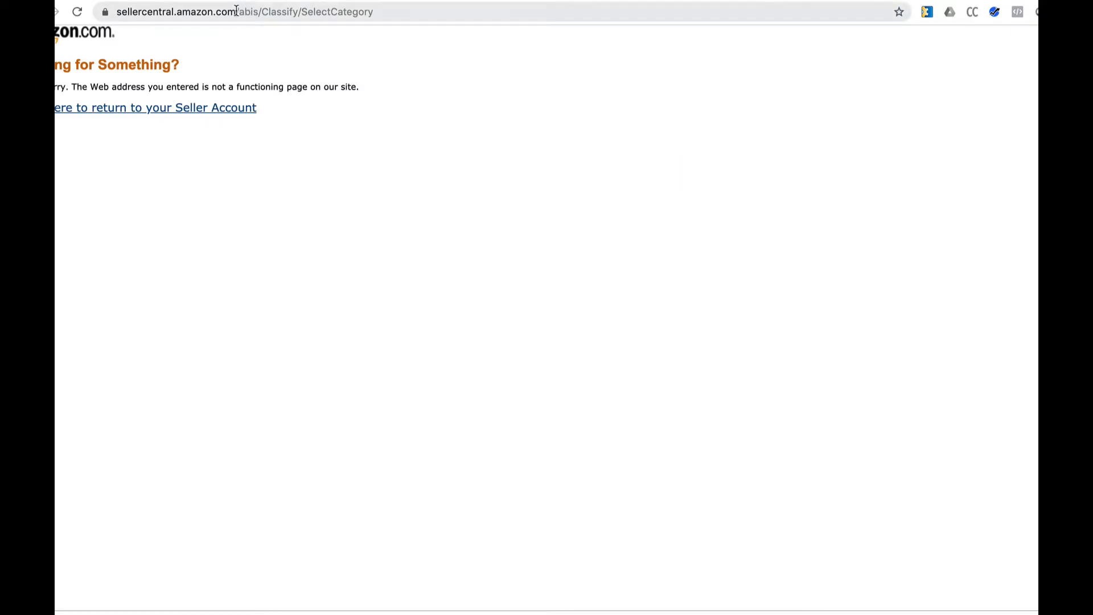
# Shorten the address to sellercentral.amazon.com, load it, and expand the second listing's variations in Manage Inventory
pyautogui.moveTo(236, 12); pyautogui.dragTo(441, 10)
pyautogui.press('BackSpace')
pyautogui.press('Return')
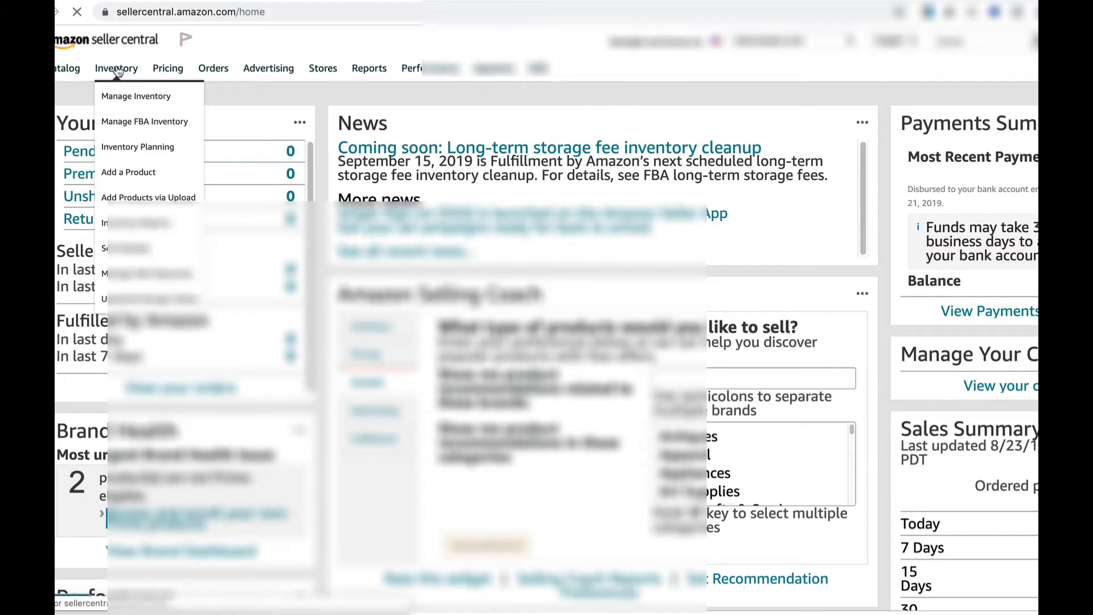
pyautogui.click(131, 96)
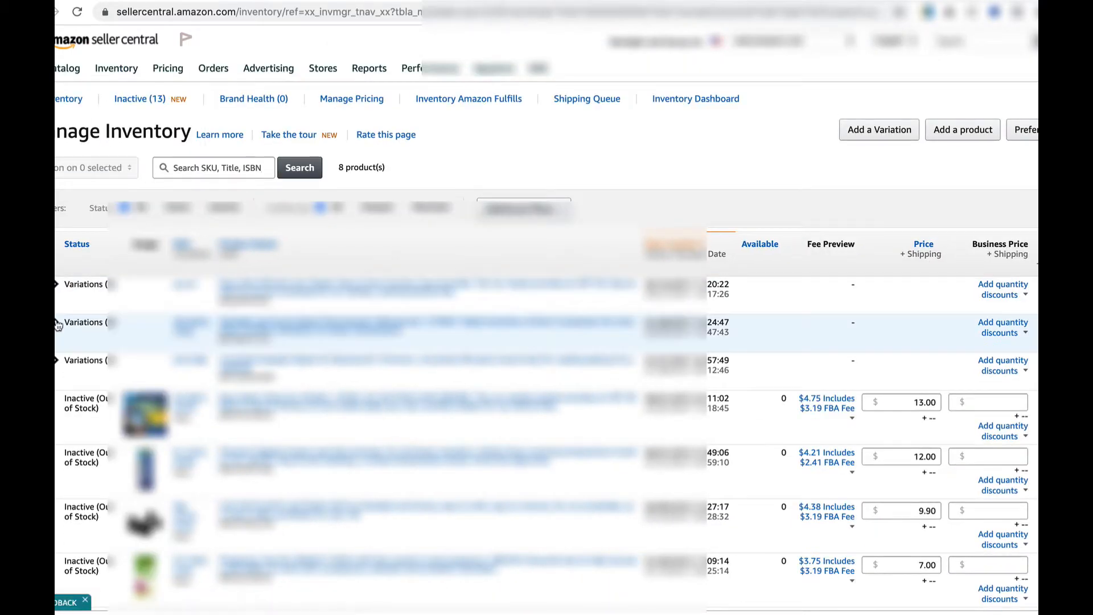
pyautogui.click(56, 323)
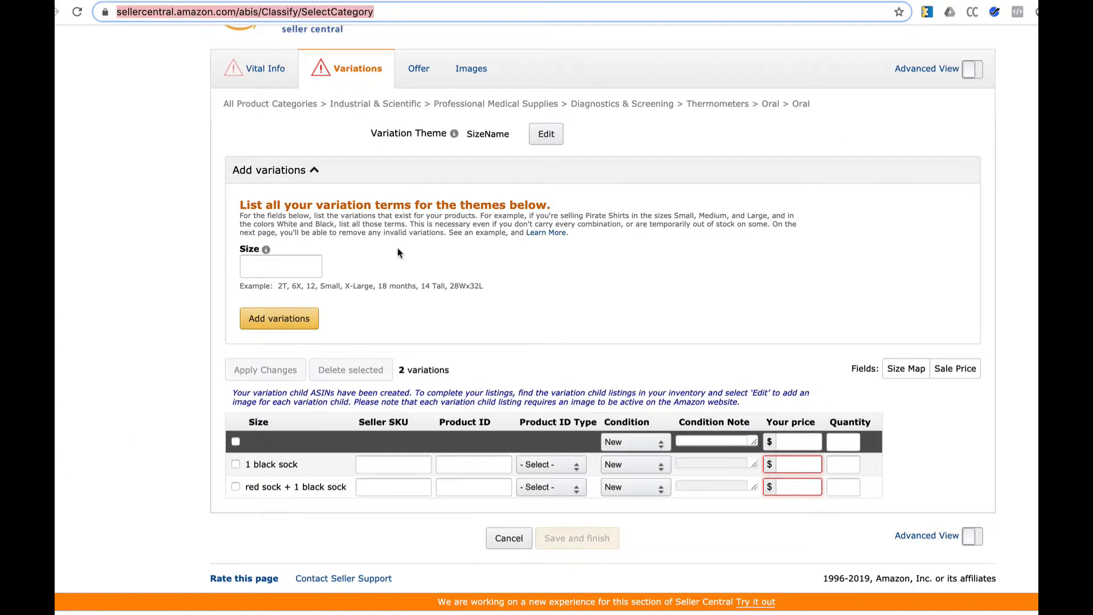
# Back in the new listing, give 1 black sock the seller SKU HX-QNJH-N540, product ID B00WC72976 and product ID type ASIN
pyautogui.click(370, 464)
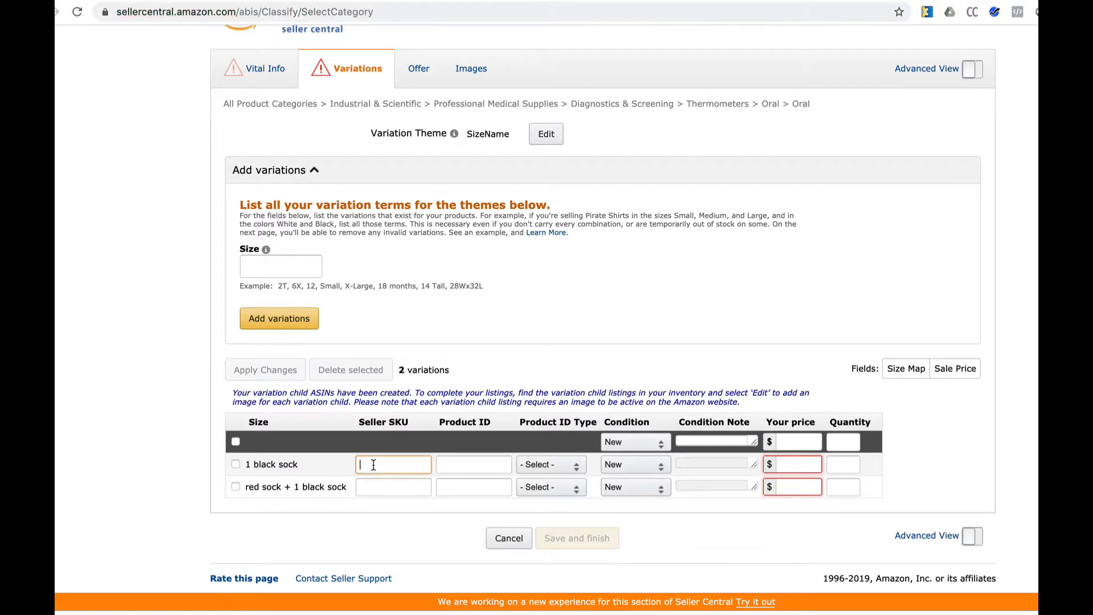
pyautogui.rightClick(377, 470)
pyautogui.click(402, 524)
pyautogui.click(467, 464)
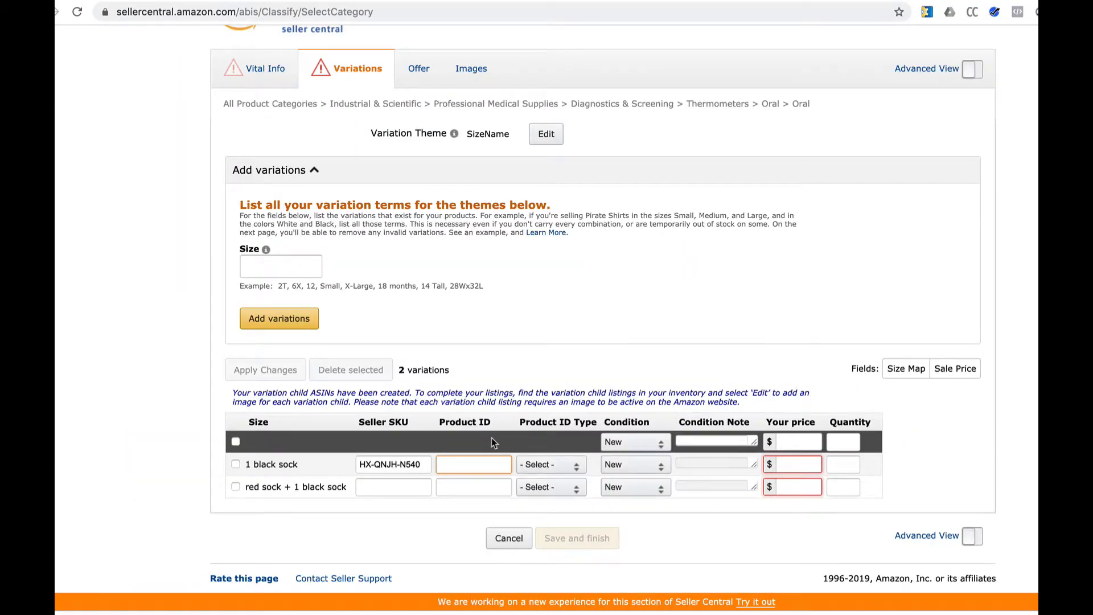
pyautogui.write('B00WC72976')
pyautogui.click(549, 465)
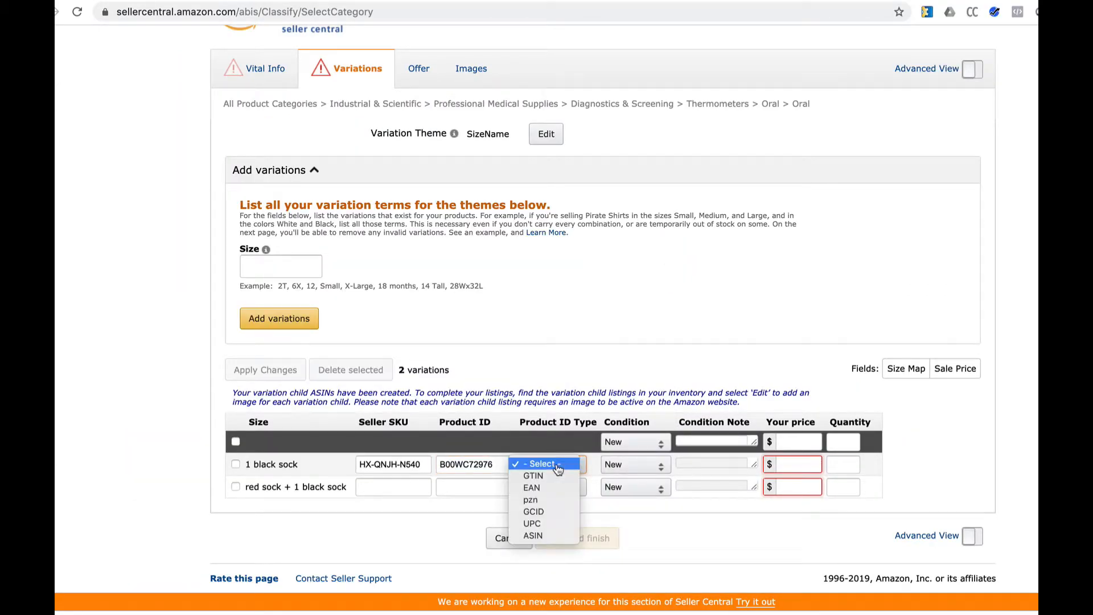
pyautogui.click(541, 535)
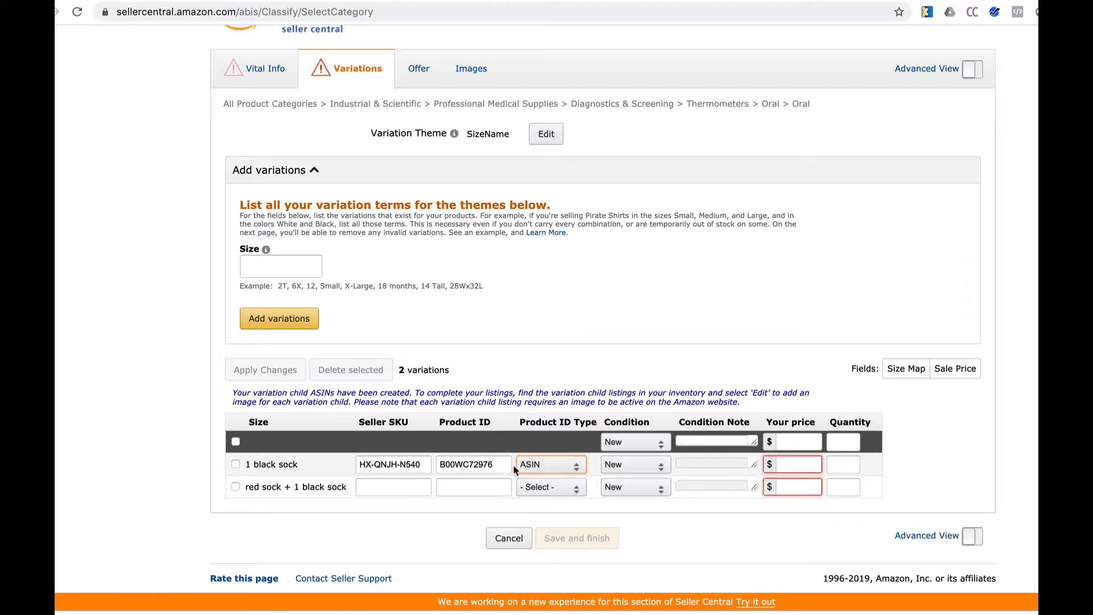
# Set the price of the 1 black sock variation to $19.99 and its quantity to 0
pyautogui.click(795, 462)
pyautogui.write('19.99')
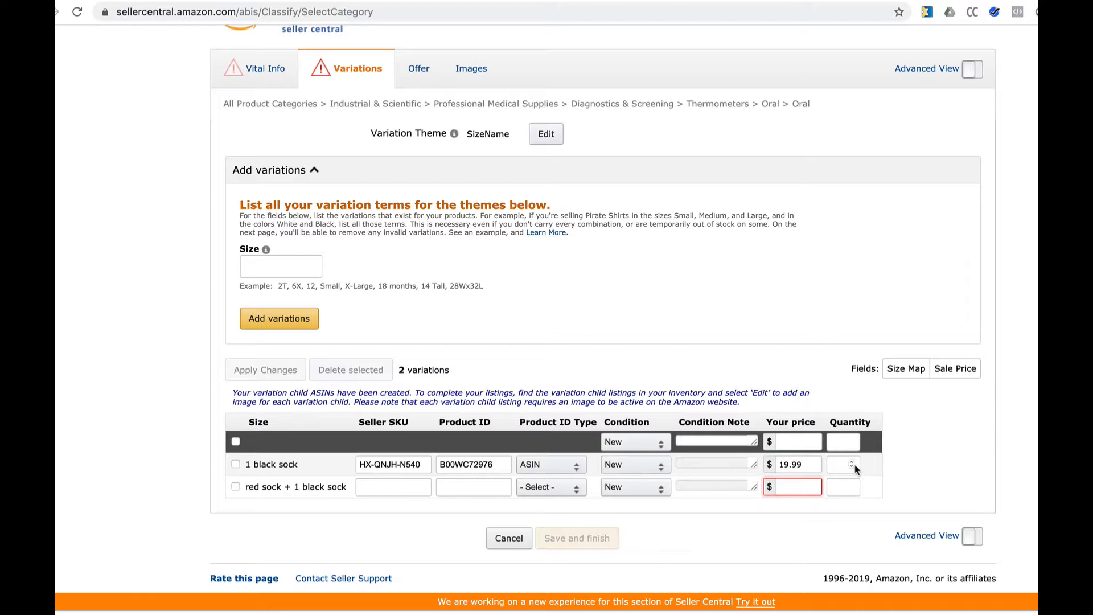
pyautogui.click(851, 467)
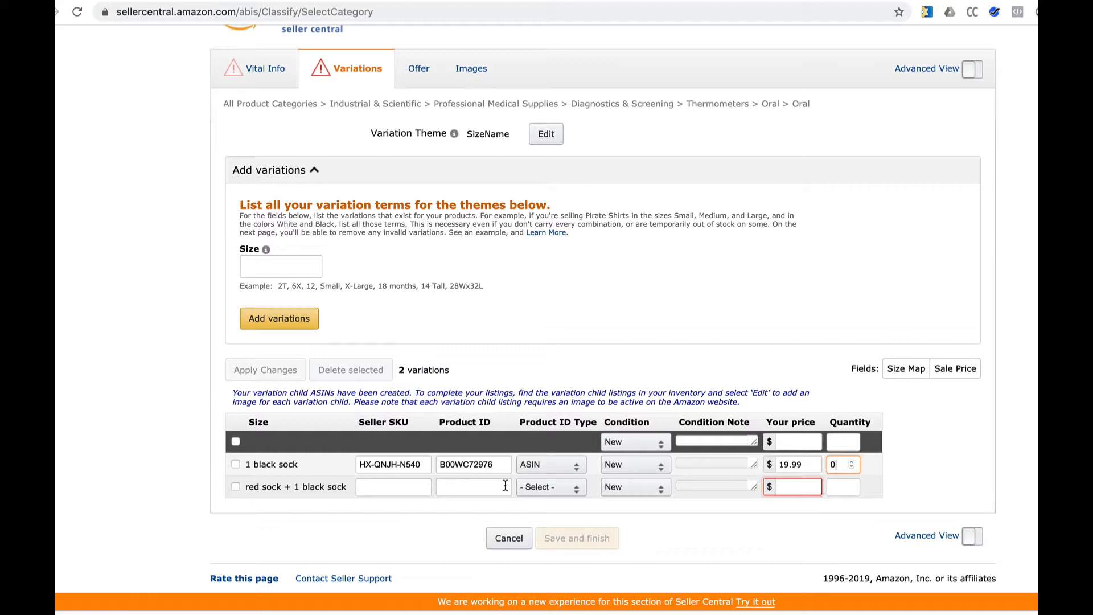
pyautogui.click(401, 489)
pyautogui.write('red')
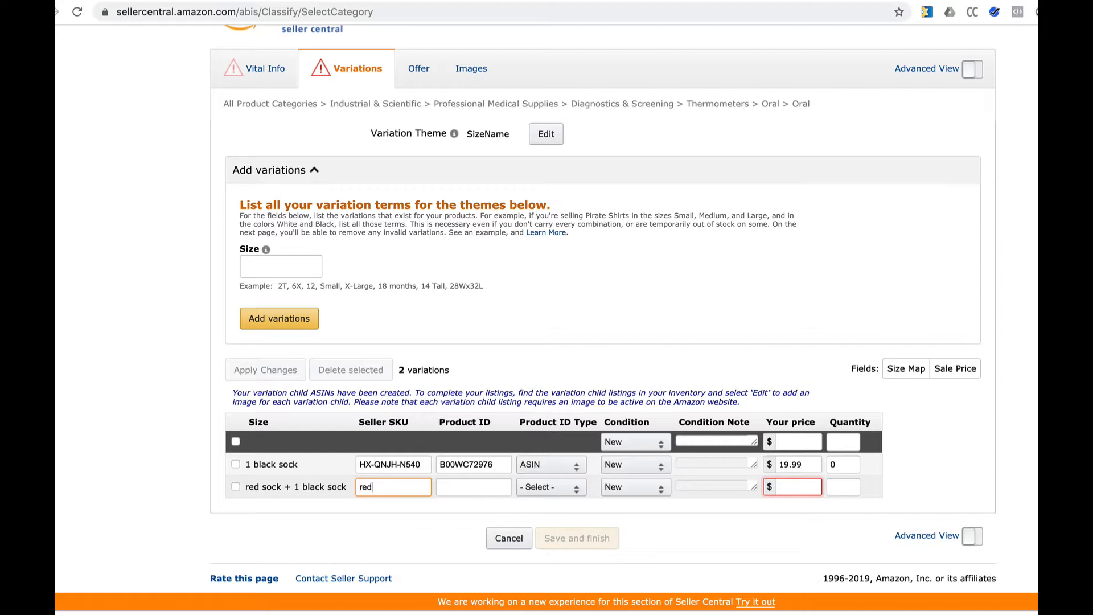
pyautogui.write('sck-blksock')
pyautogui.click(446, 485)
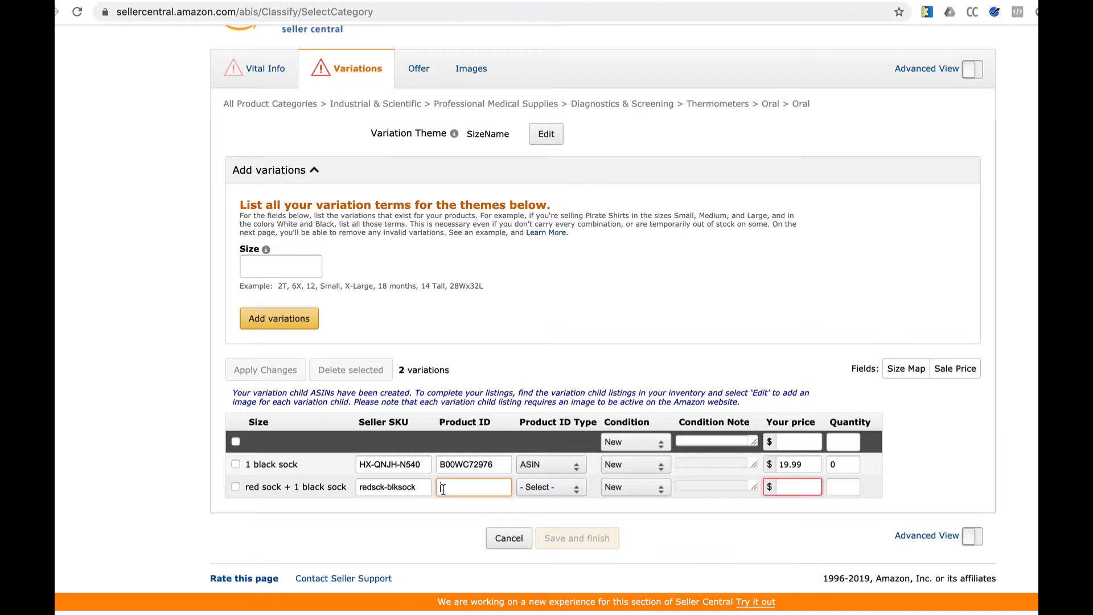
pyautogui.write('2324732585')
pyautogui.click(527, 488)
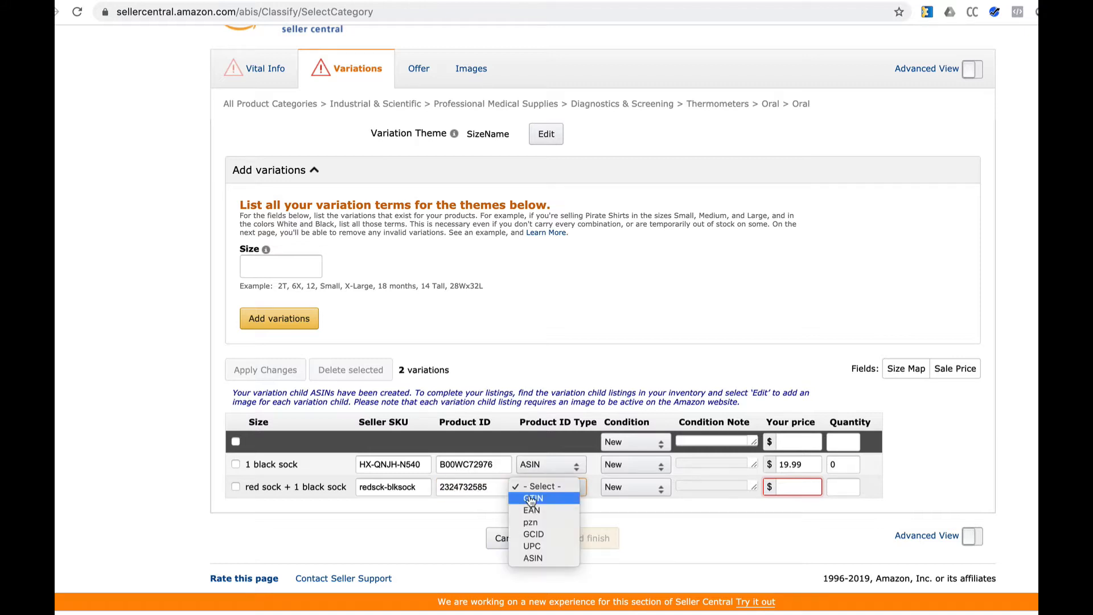
pyautogui.press('Return')
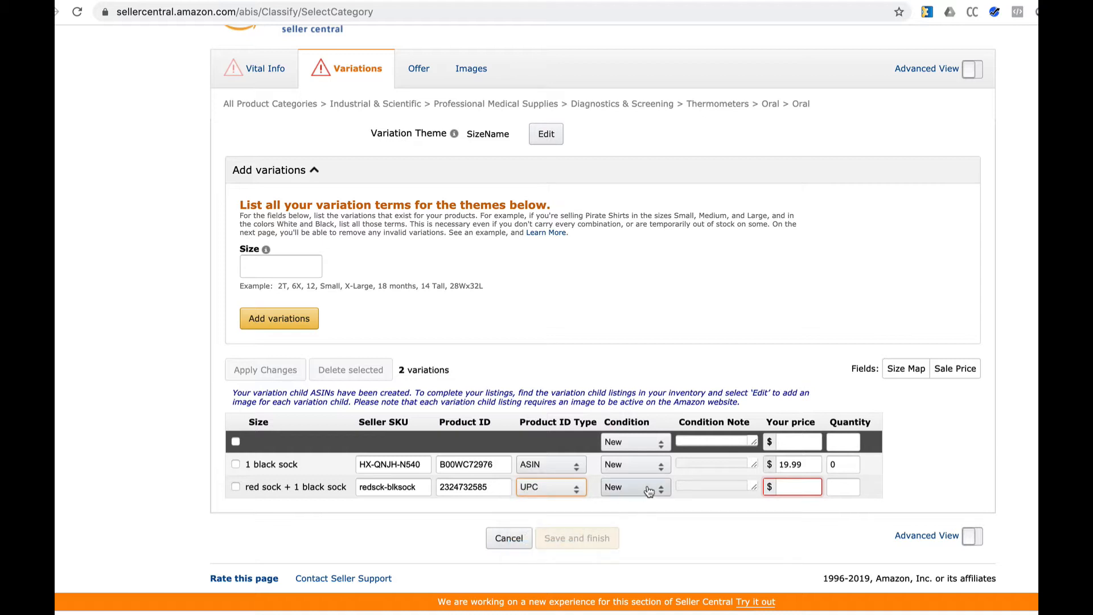
# Set the price of red sock + 1 black sock to $25.99 and its quantity to 0, keeping UPC as its product ID type
pyautogui.click(793, 488)
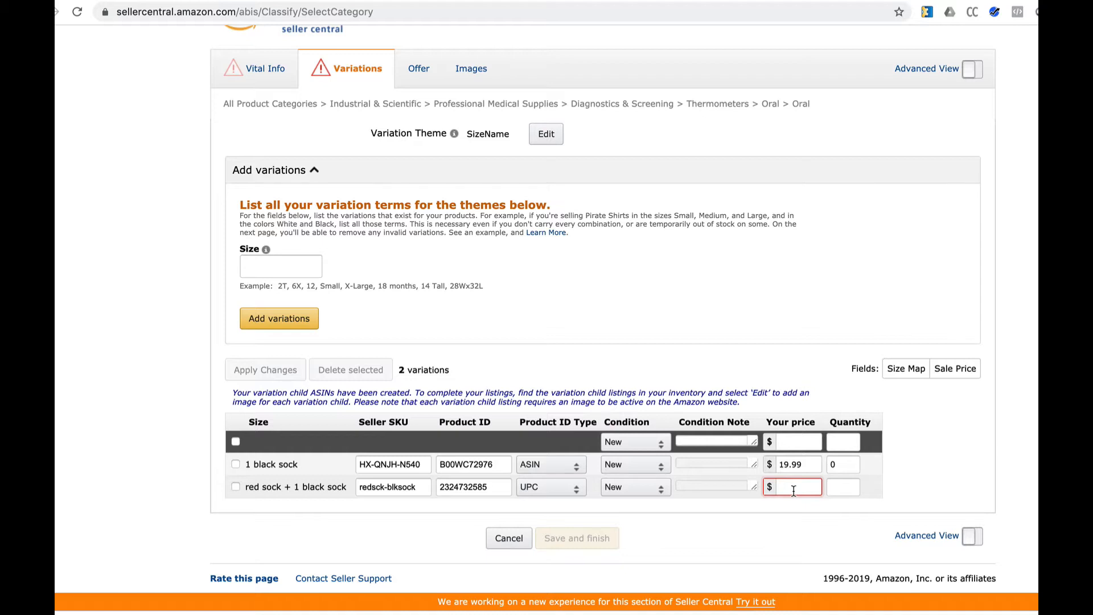
pyautogui.write('25.99')
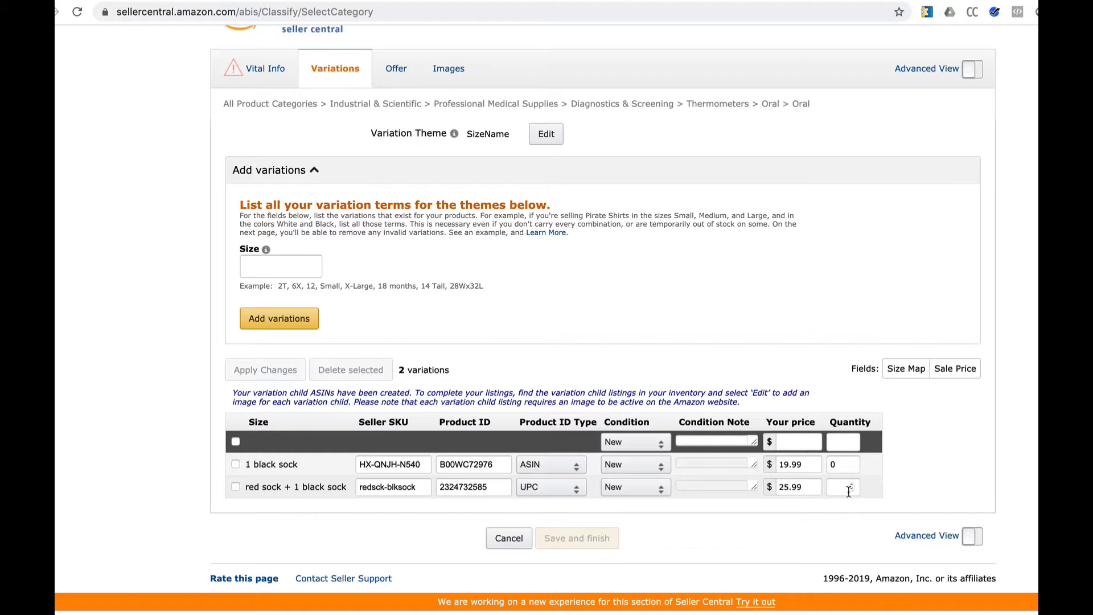
pyautogui.click(850, 488)
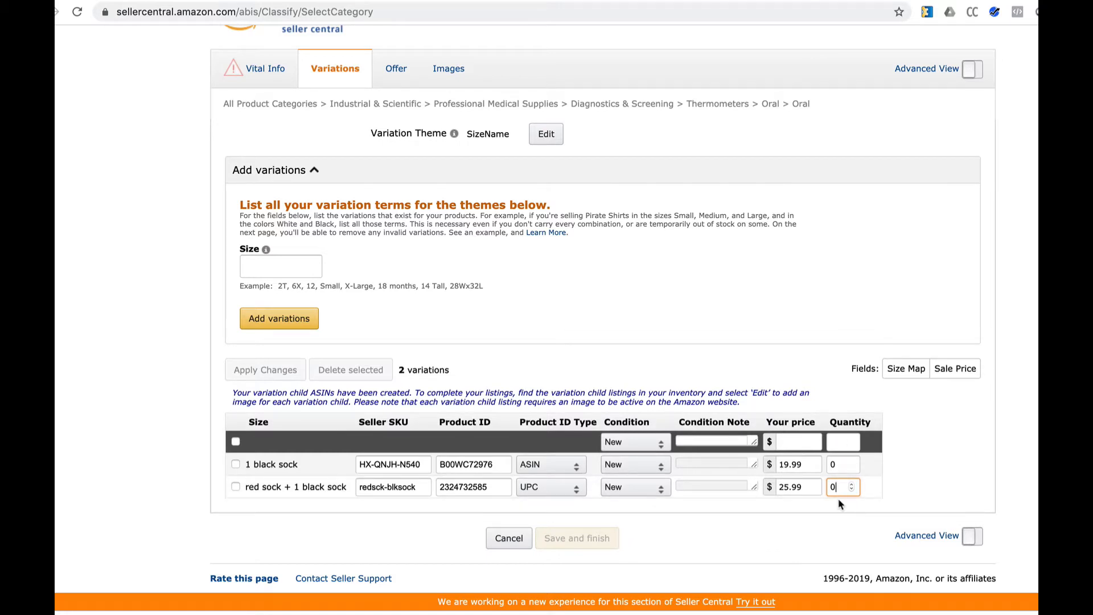
pyautogui.click(836, 527)
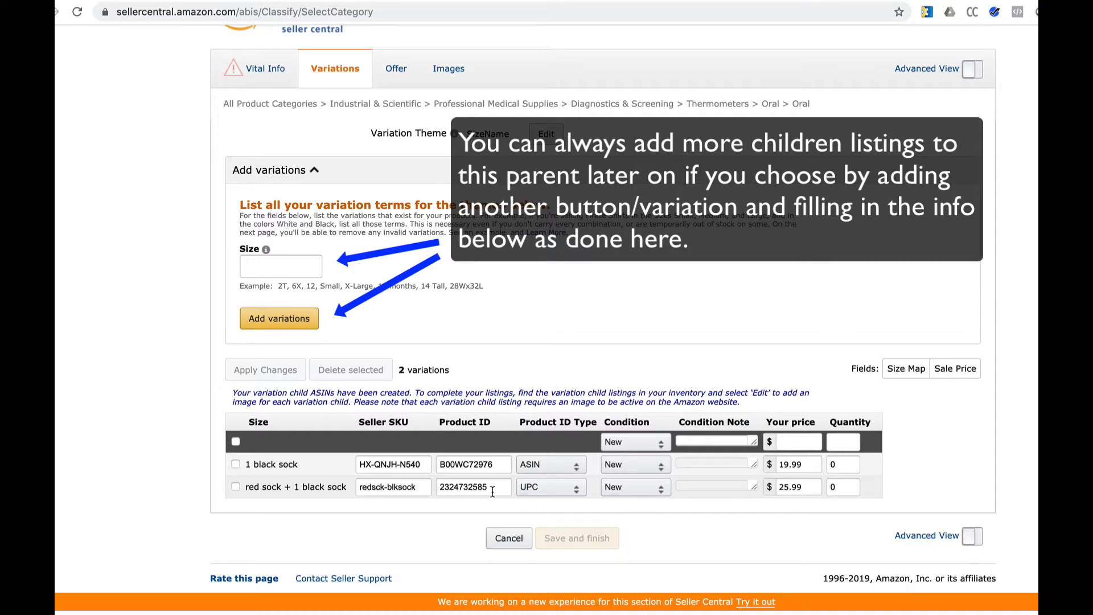
pyautogui.click(533, 492)
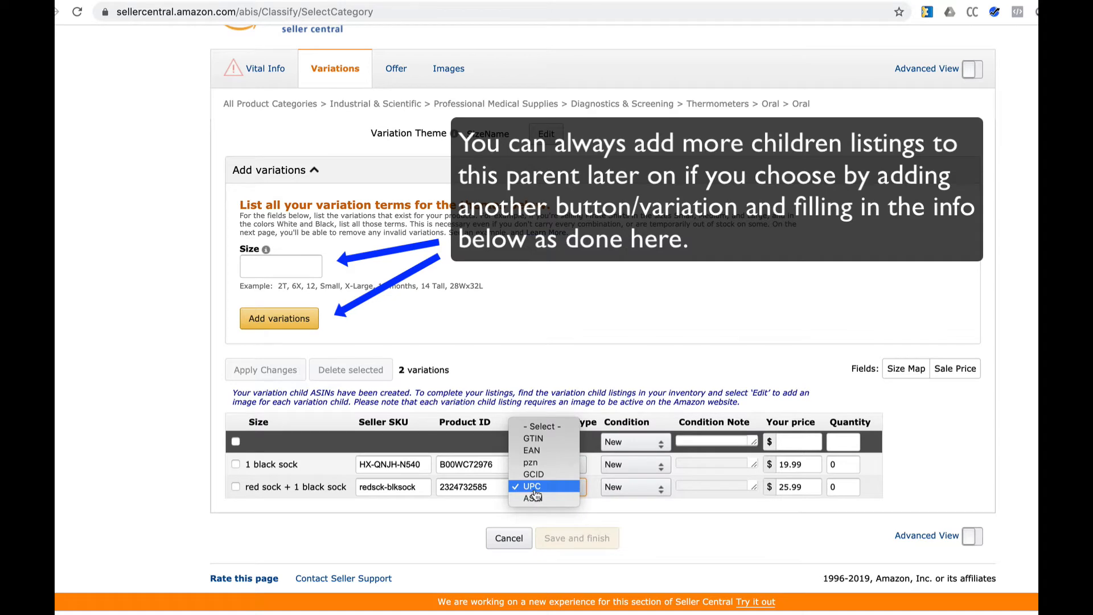
pyautogui.click(541, 488)
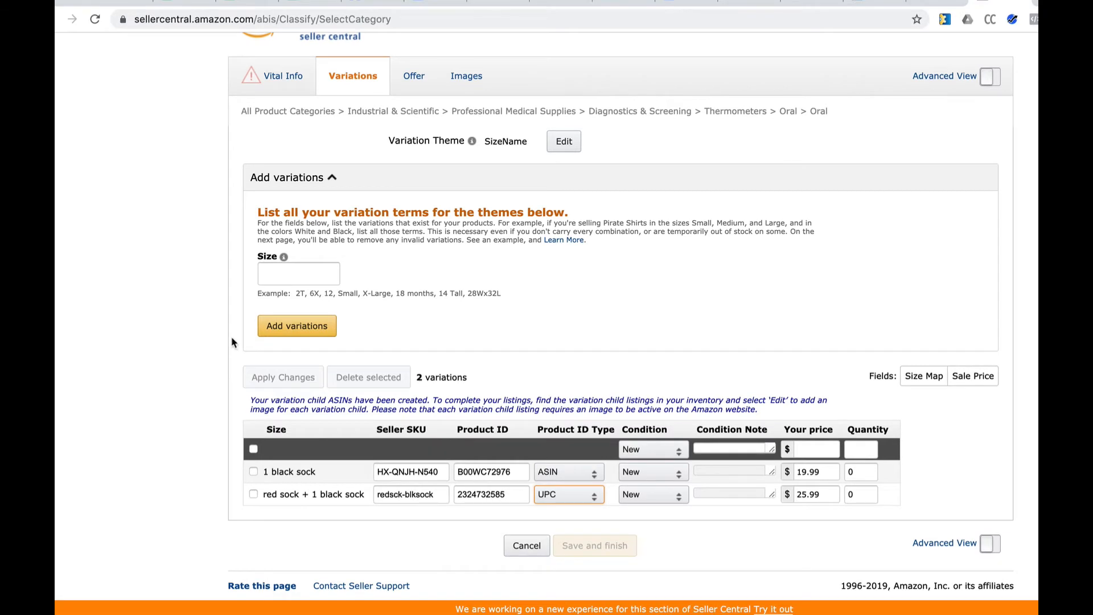
# In the listing's vital info, set the unit count to 1 and the unit count type to Count
pyautogui.scroll(1, 232, 342)
pyautogui.click(273, 105)
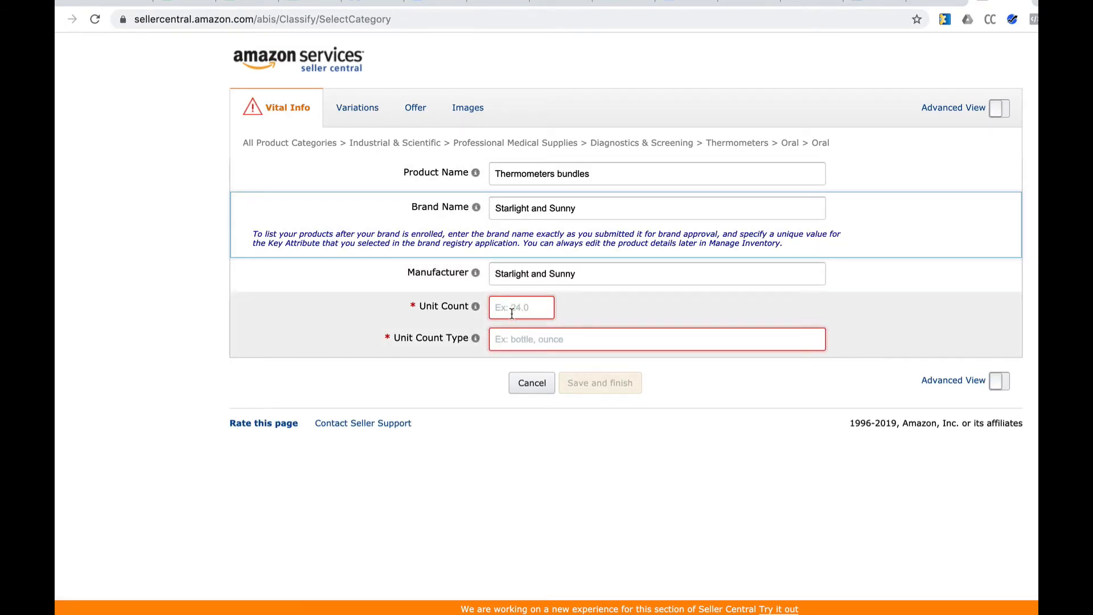
pyautogui.click(512, 308)
pyautogui.write('1')
pyautogui.click(510, 339)
pyautogui.click(510, 361)
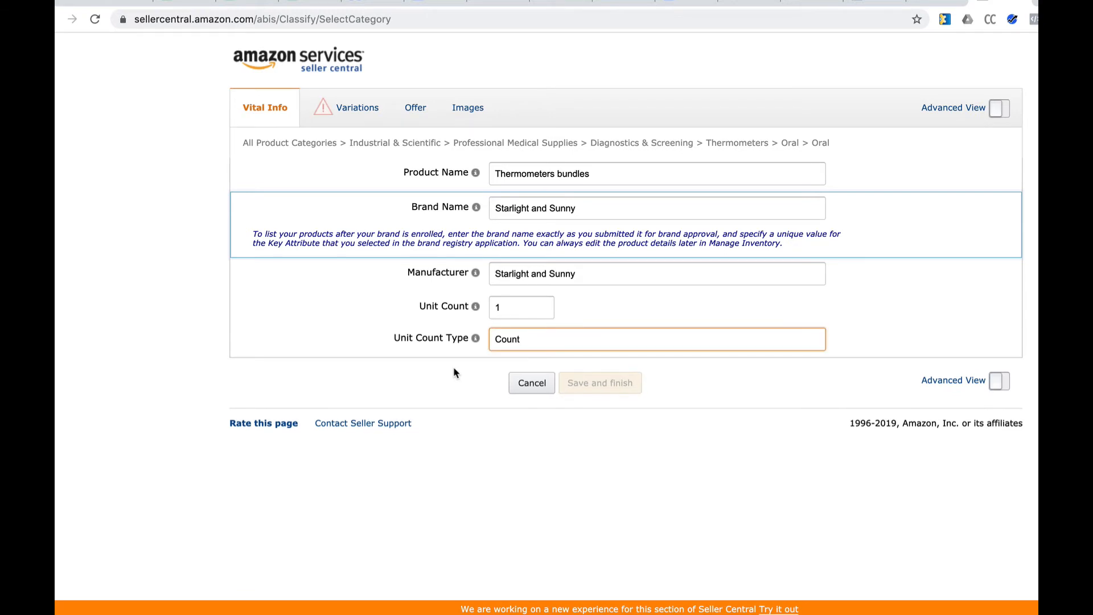
pyautogui.click(341, 113)
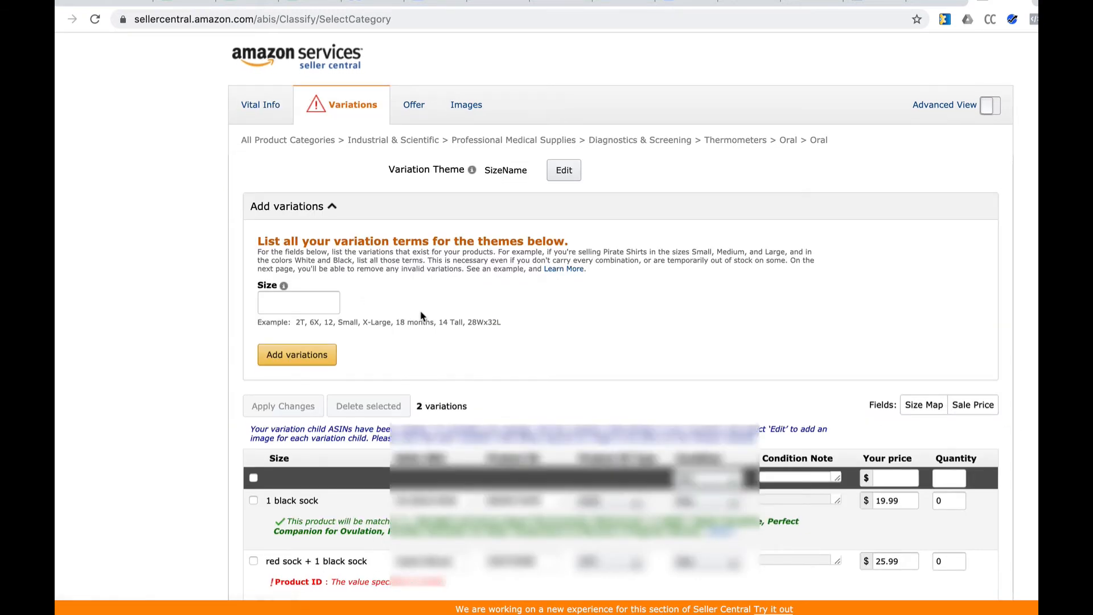
pyautogui.scroll(-2, 420, 311)
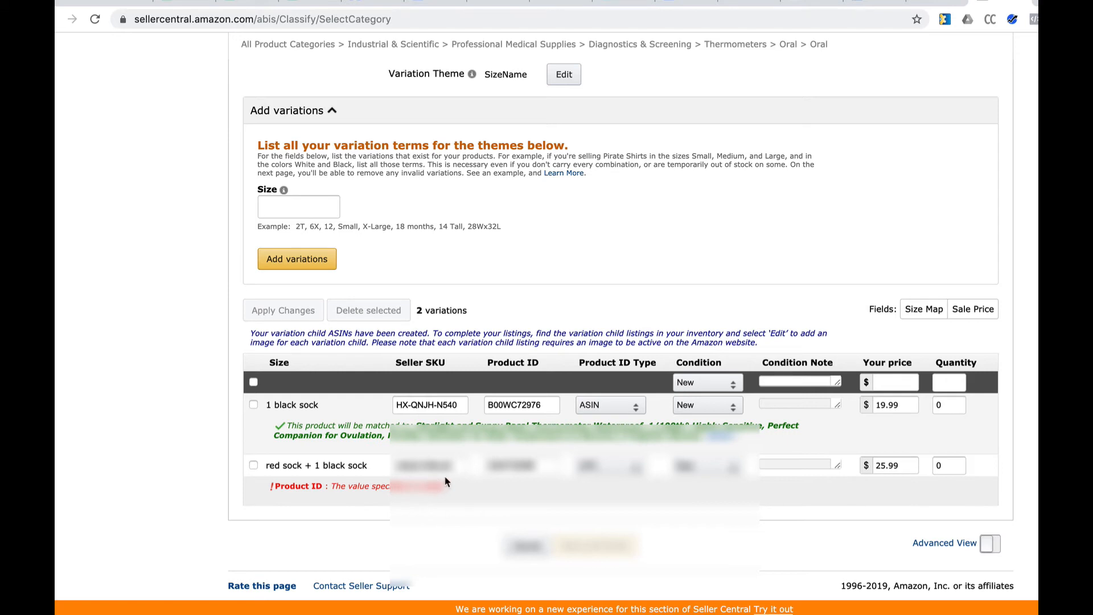
pyautogui.click(544, 465)
pyautogui.write('0000')
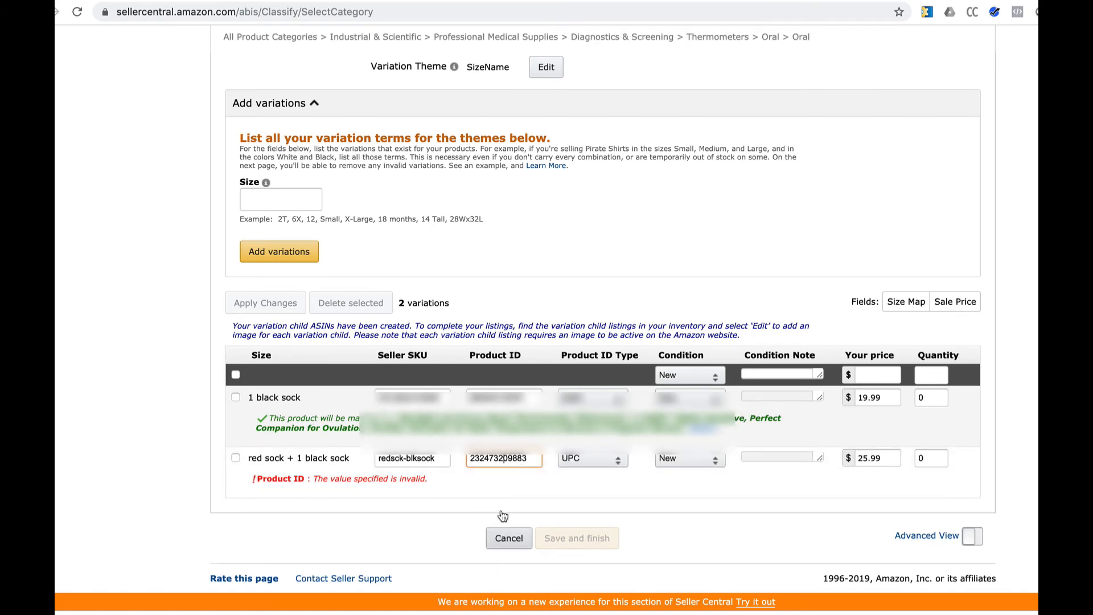
# Cancel creating the variation listing without saving it and confirm the cancellation
pyautogui.scroll(3, 498, 489)
pyautogui.scroll(-3, 491, 472)
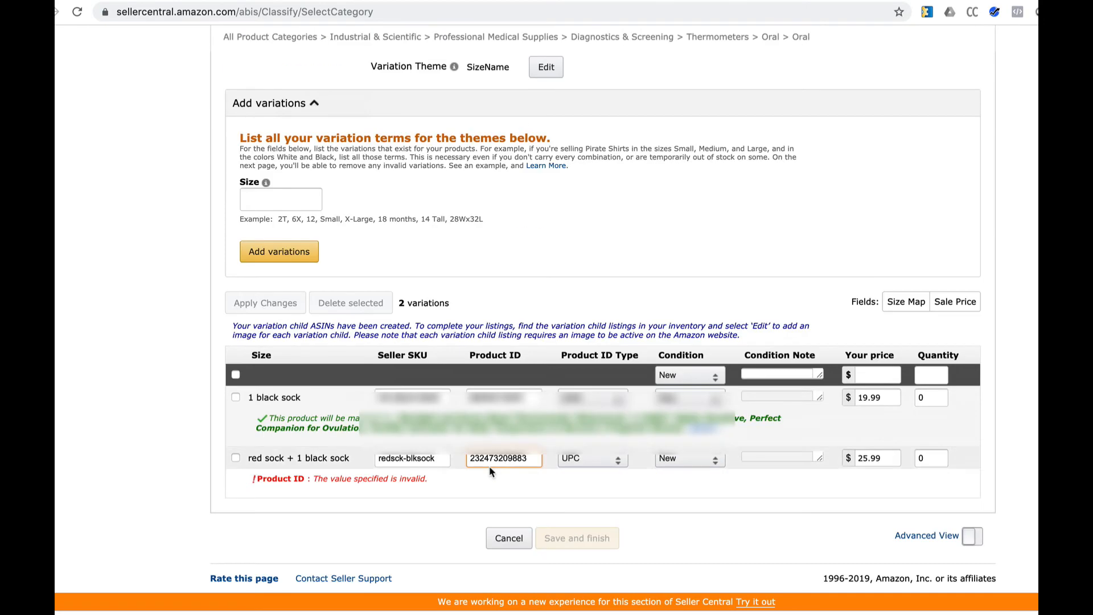
pyautogui.click(504, 540)
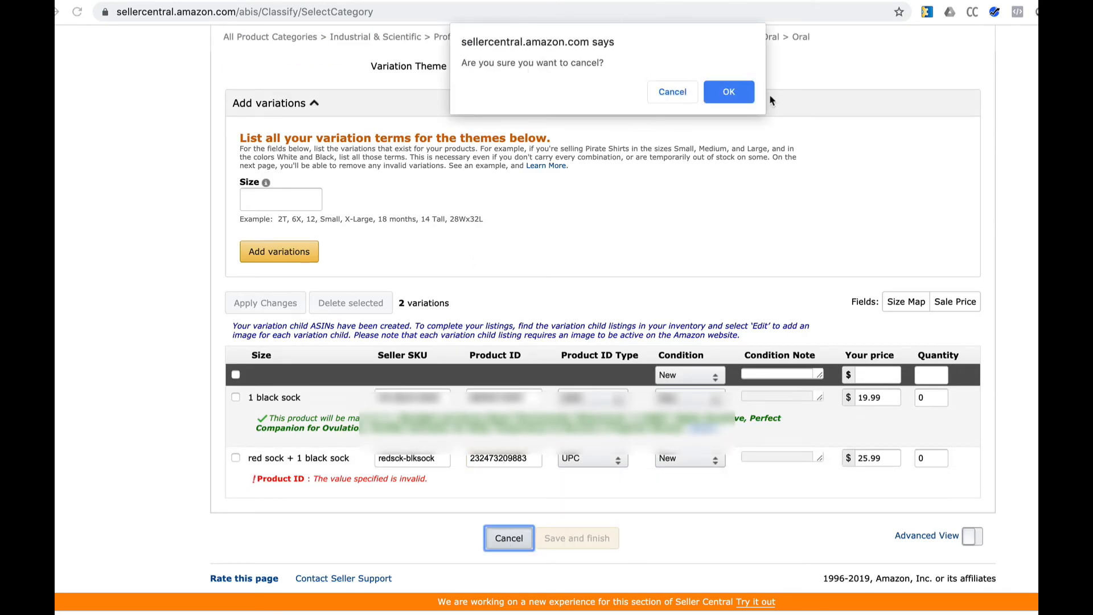
pyautogui.click(730, 92)
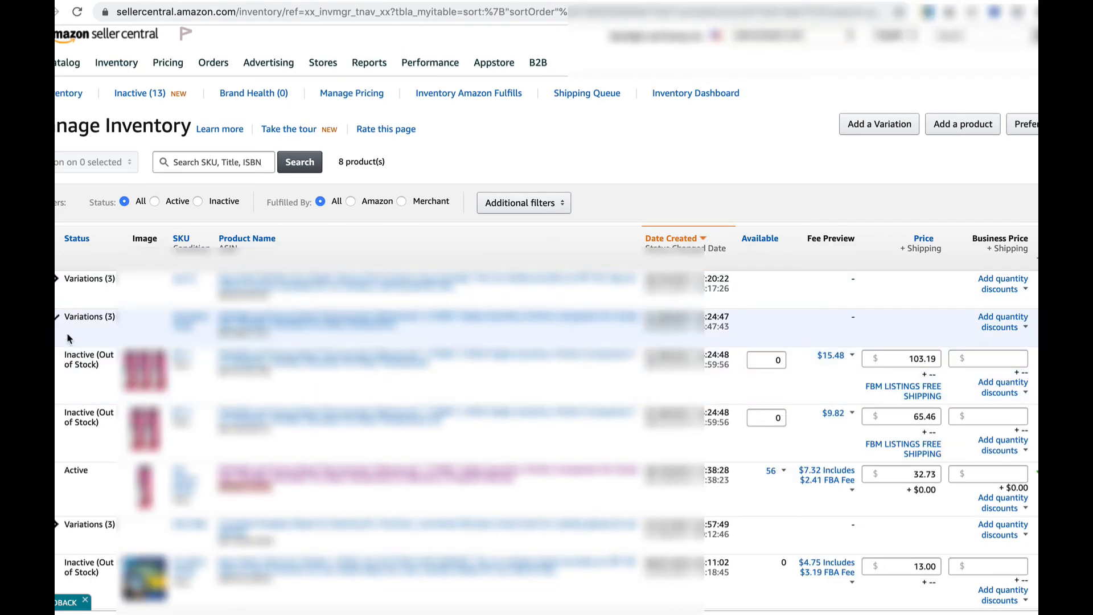
# Examine the child listings under each of the three variation parents in the inventory, expanding each group and collapsing it again
pyautogui.click(57, 319)
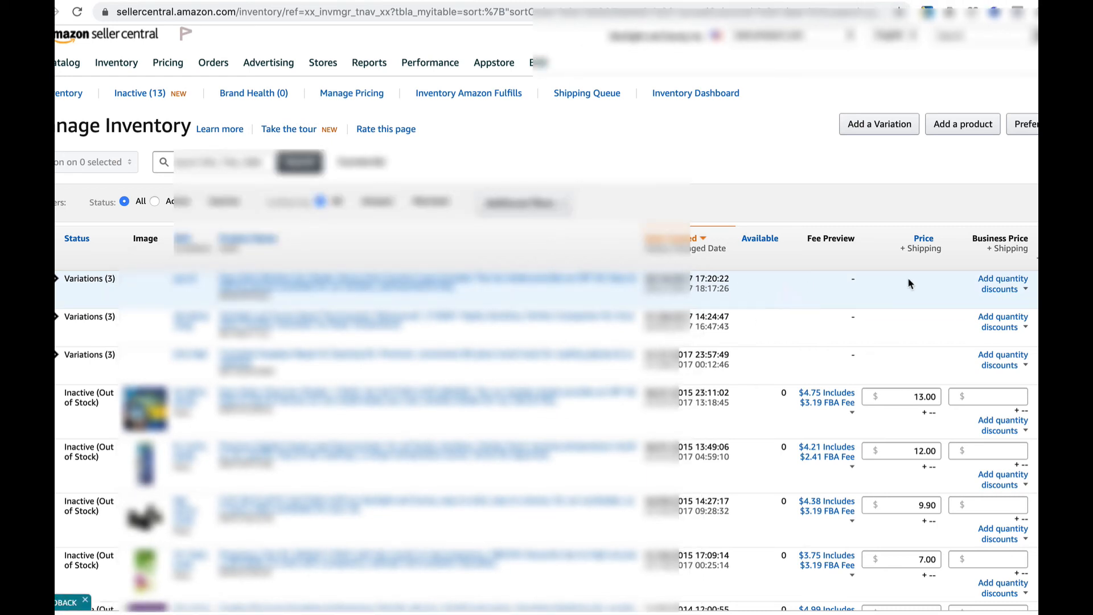
pyautogui.click(57, 281)
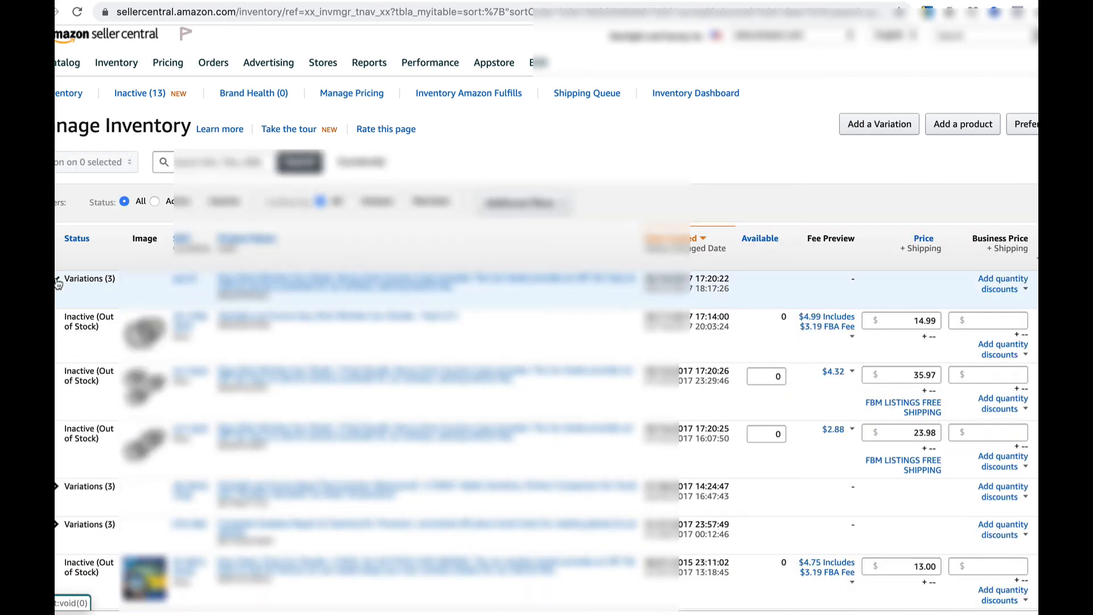
pyautogui.click(56, 280)
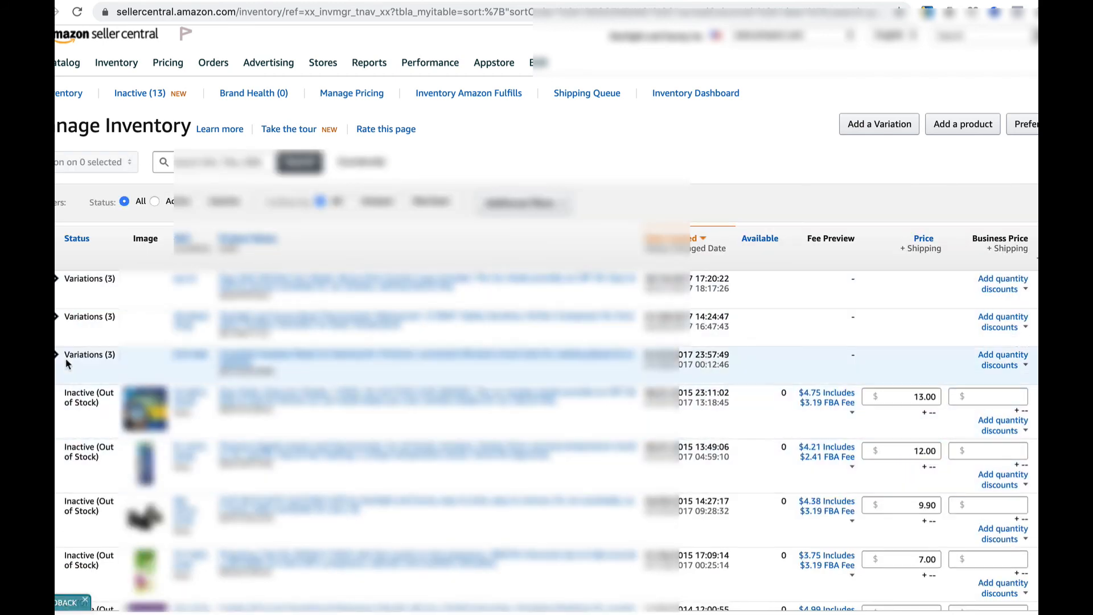
pyautogui.click(57, 317)
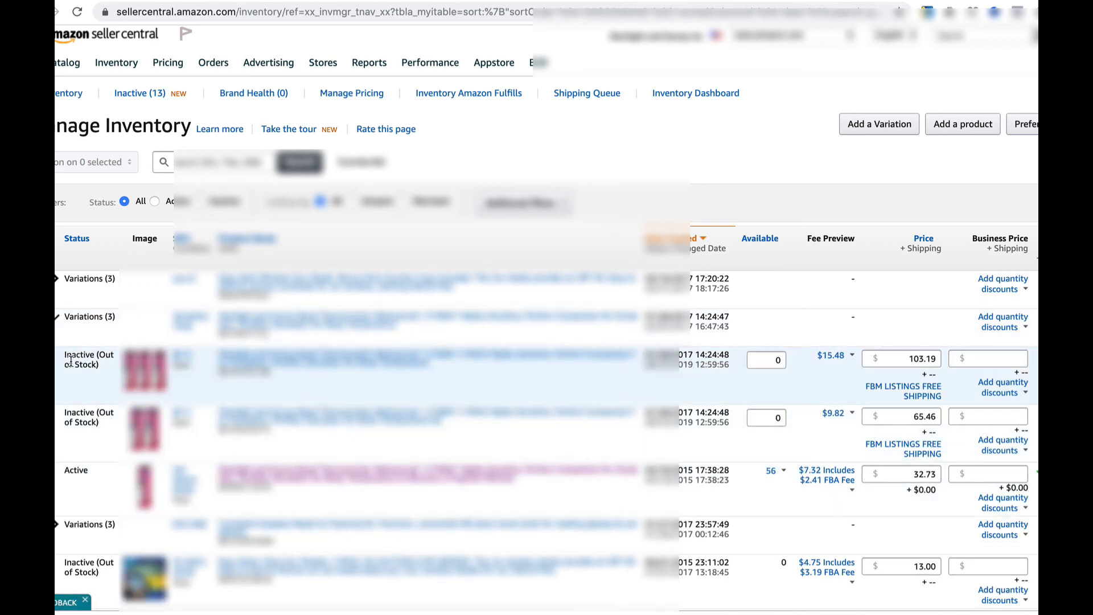
pyautogui.click(56, 317)
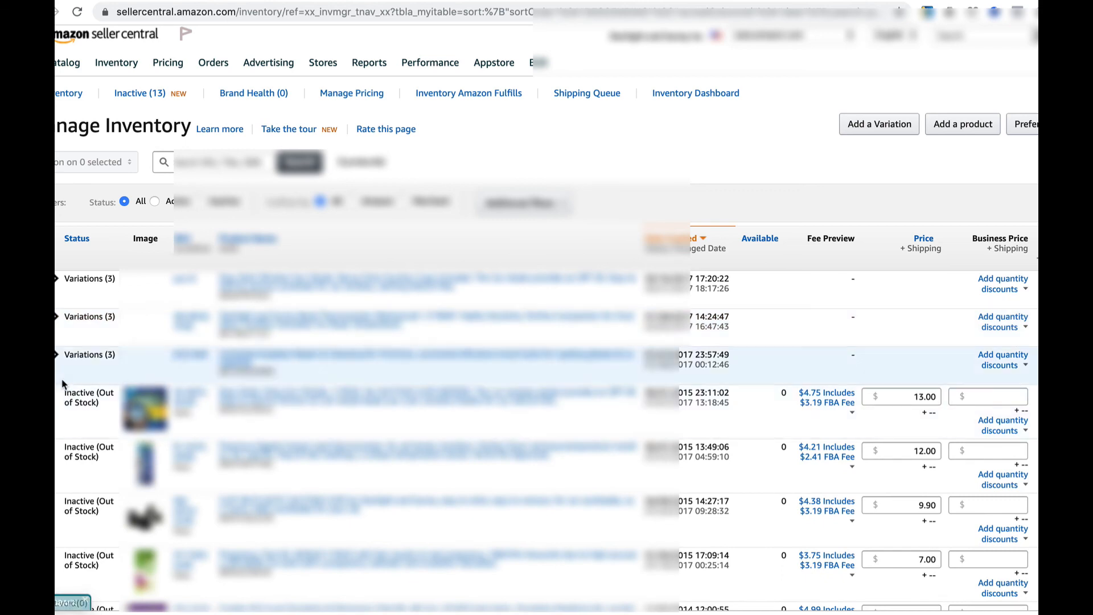
pyautogui.click(57, 356)
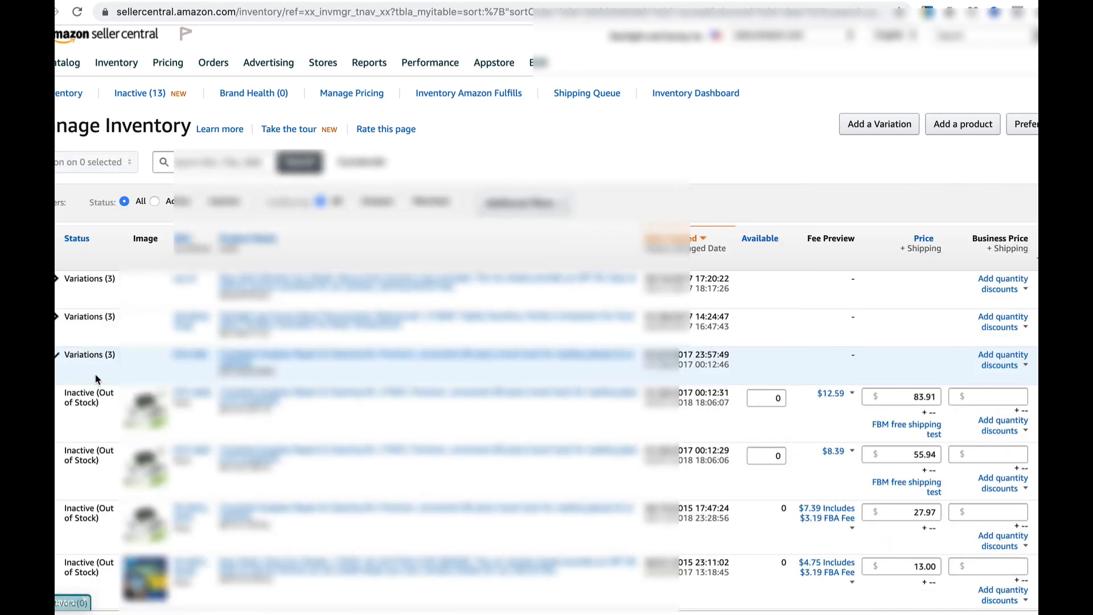
pyautogui.scroll(-1, 57, 357)
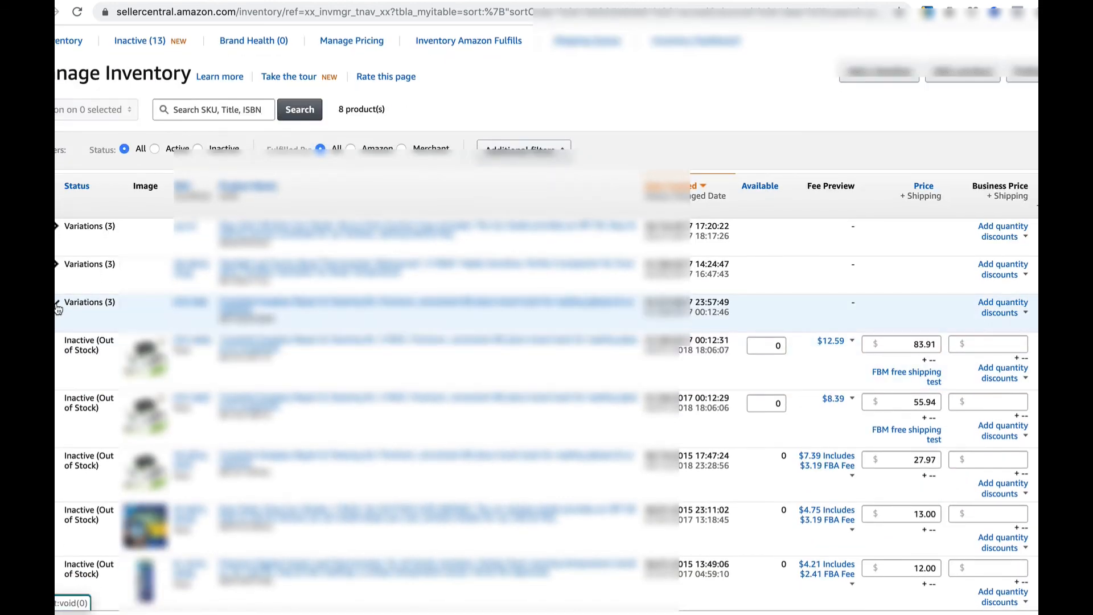
pyautogui.click(57, 309)
pyautogui.scroll(1, 183, 323)
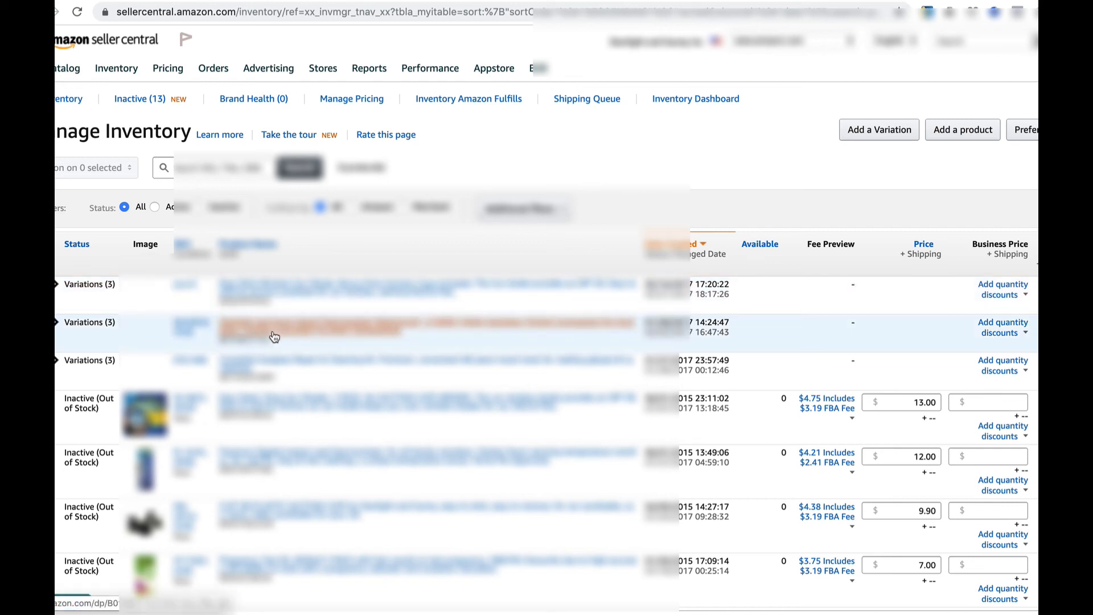
pyautogui.scroll(-2, 273, 336)
pyautogui.scroll(2, 275, 333)
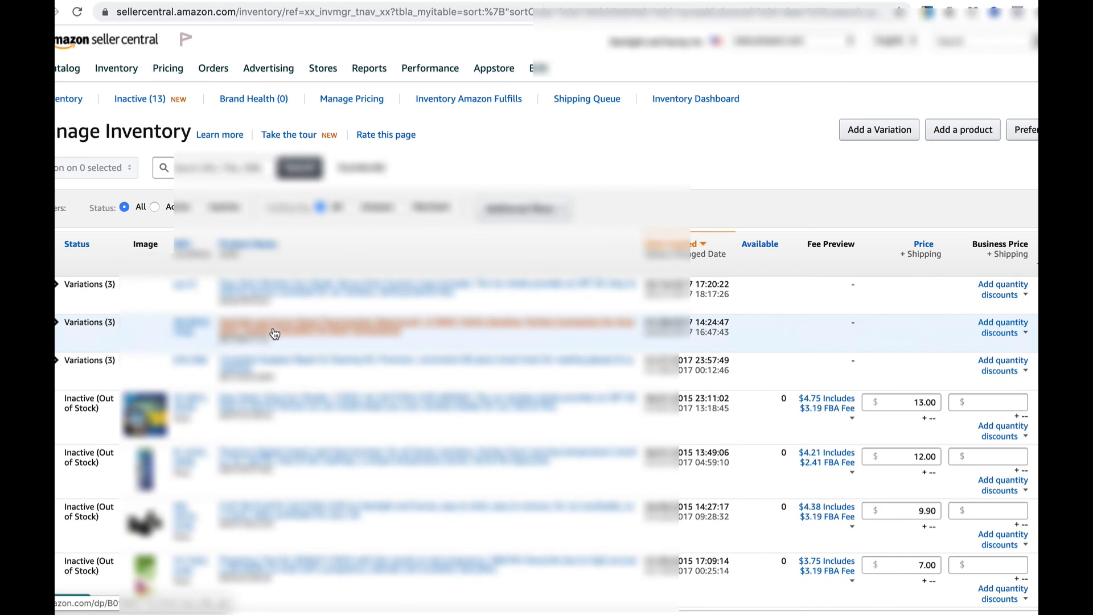